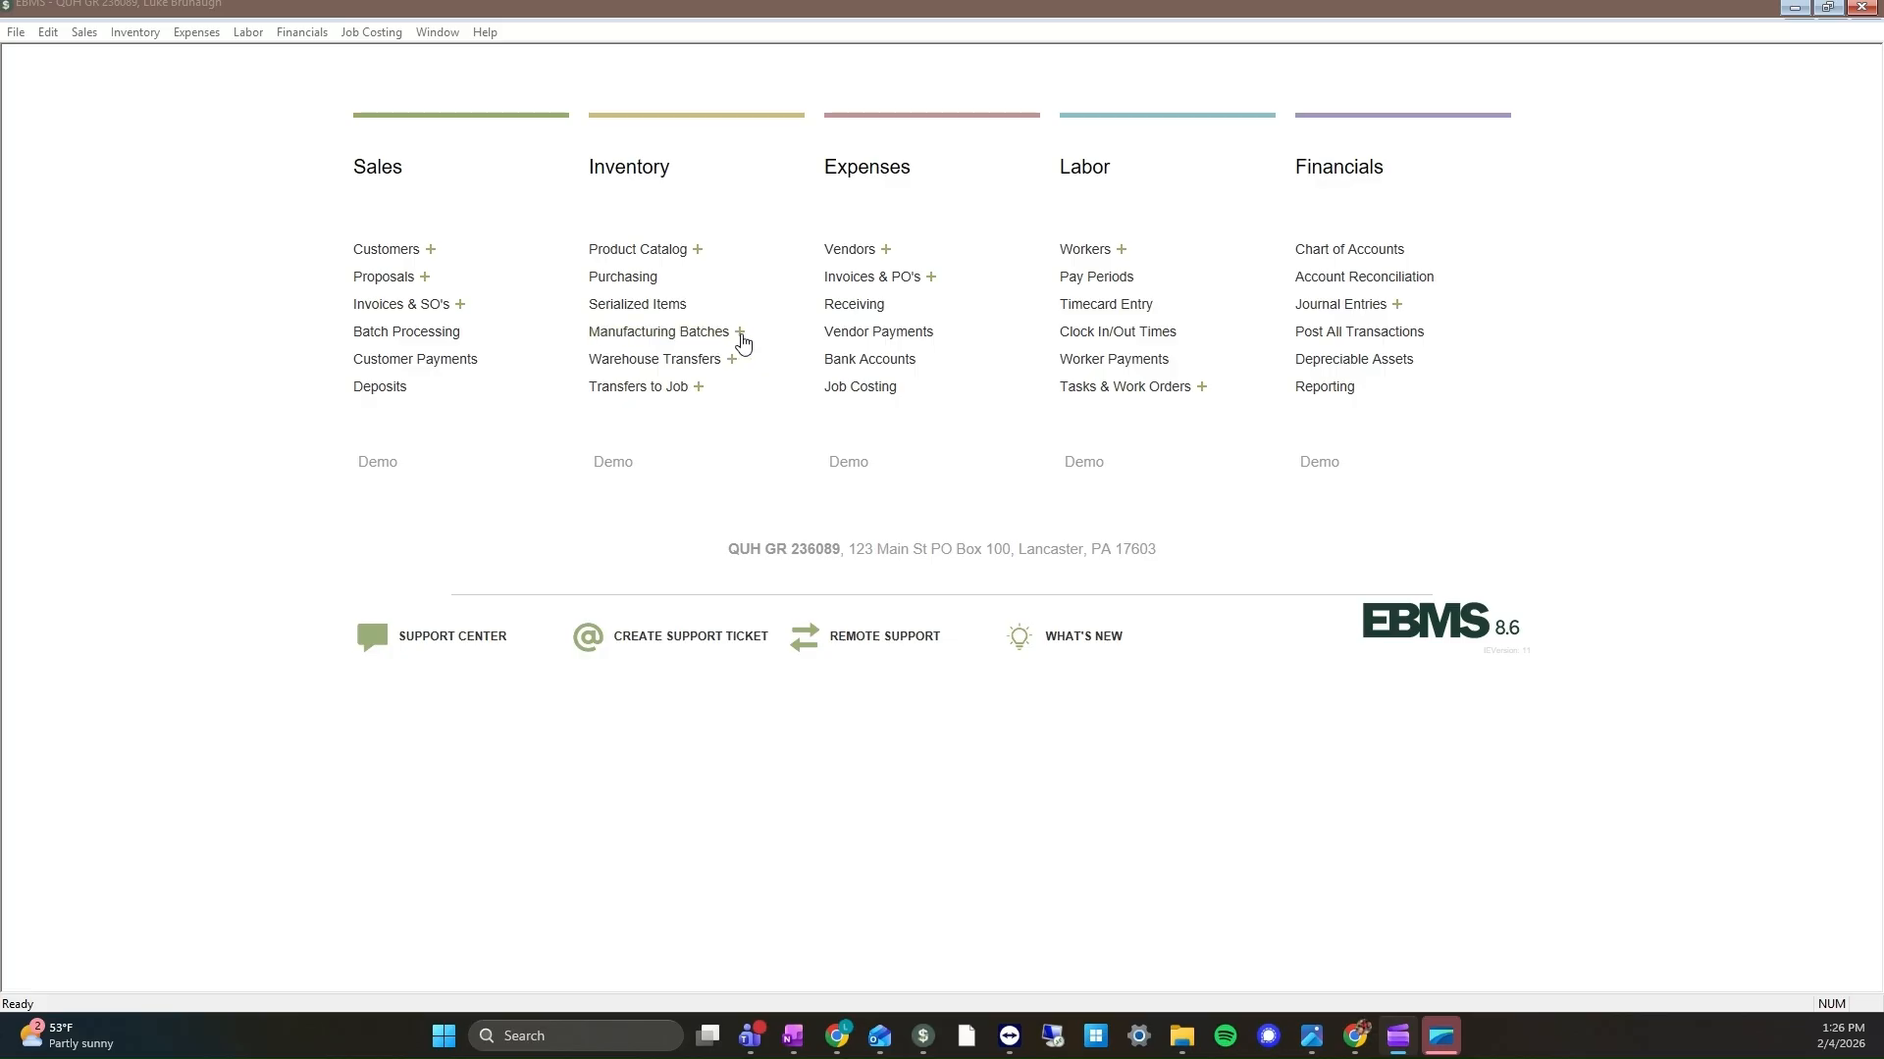
# Create a new manufacturing batch and give it batch number 133.
pyautogui.click(120, 35)
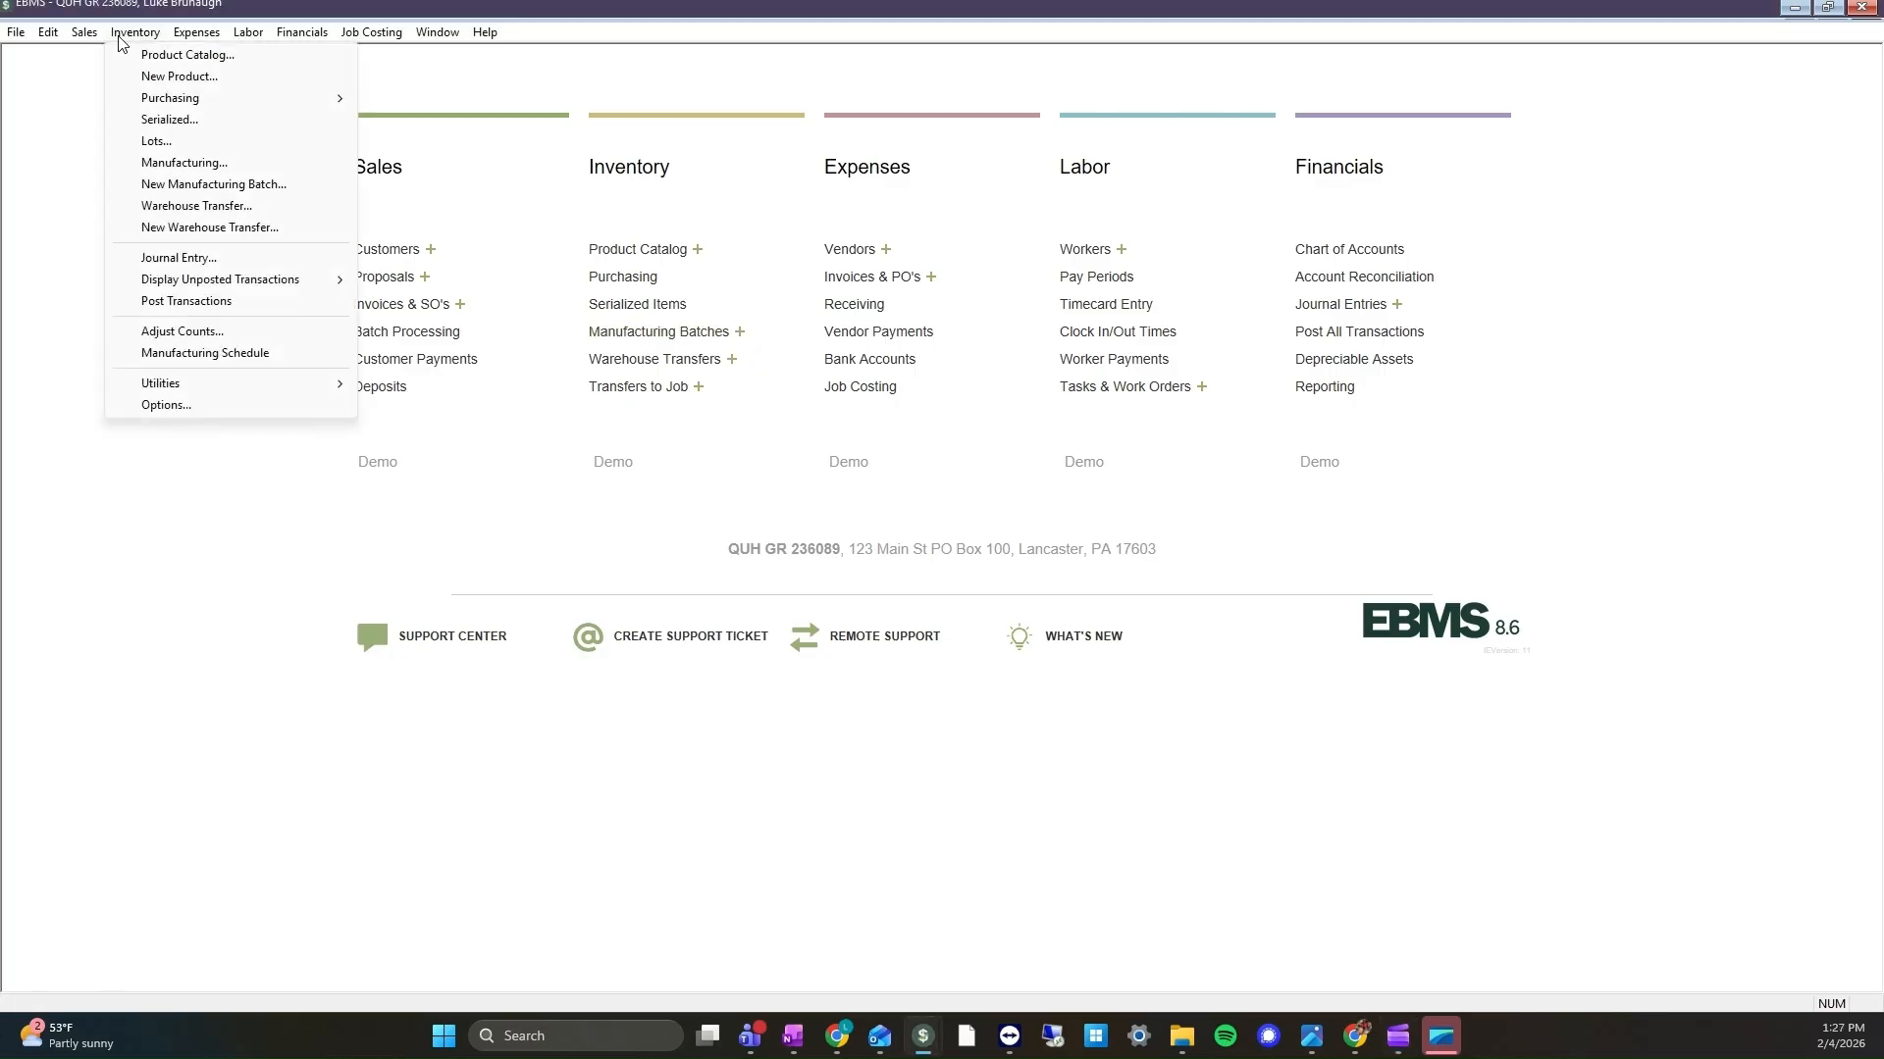
pyautogui.click(253, 191)
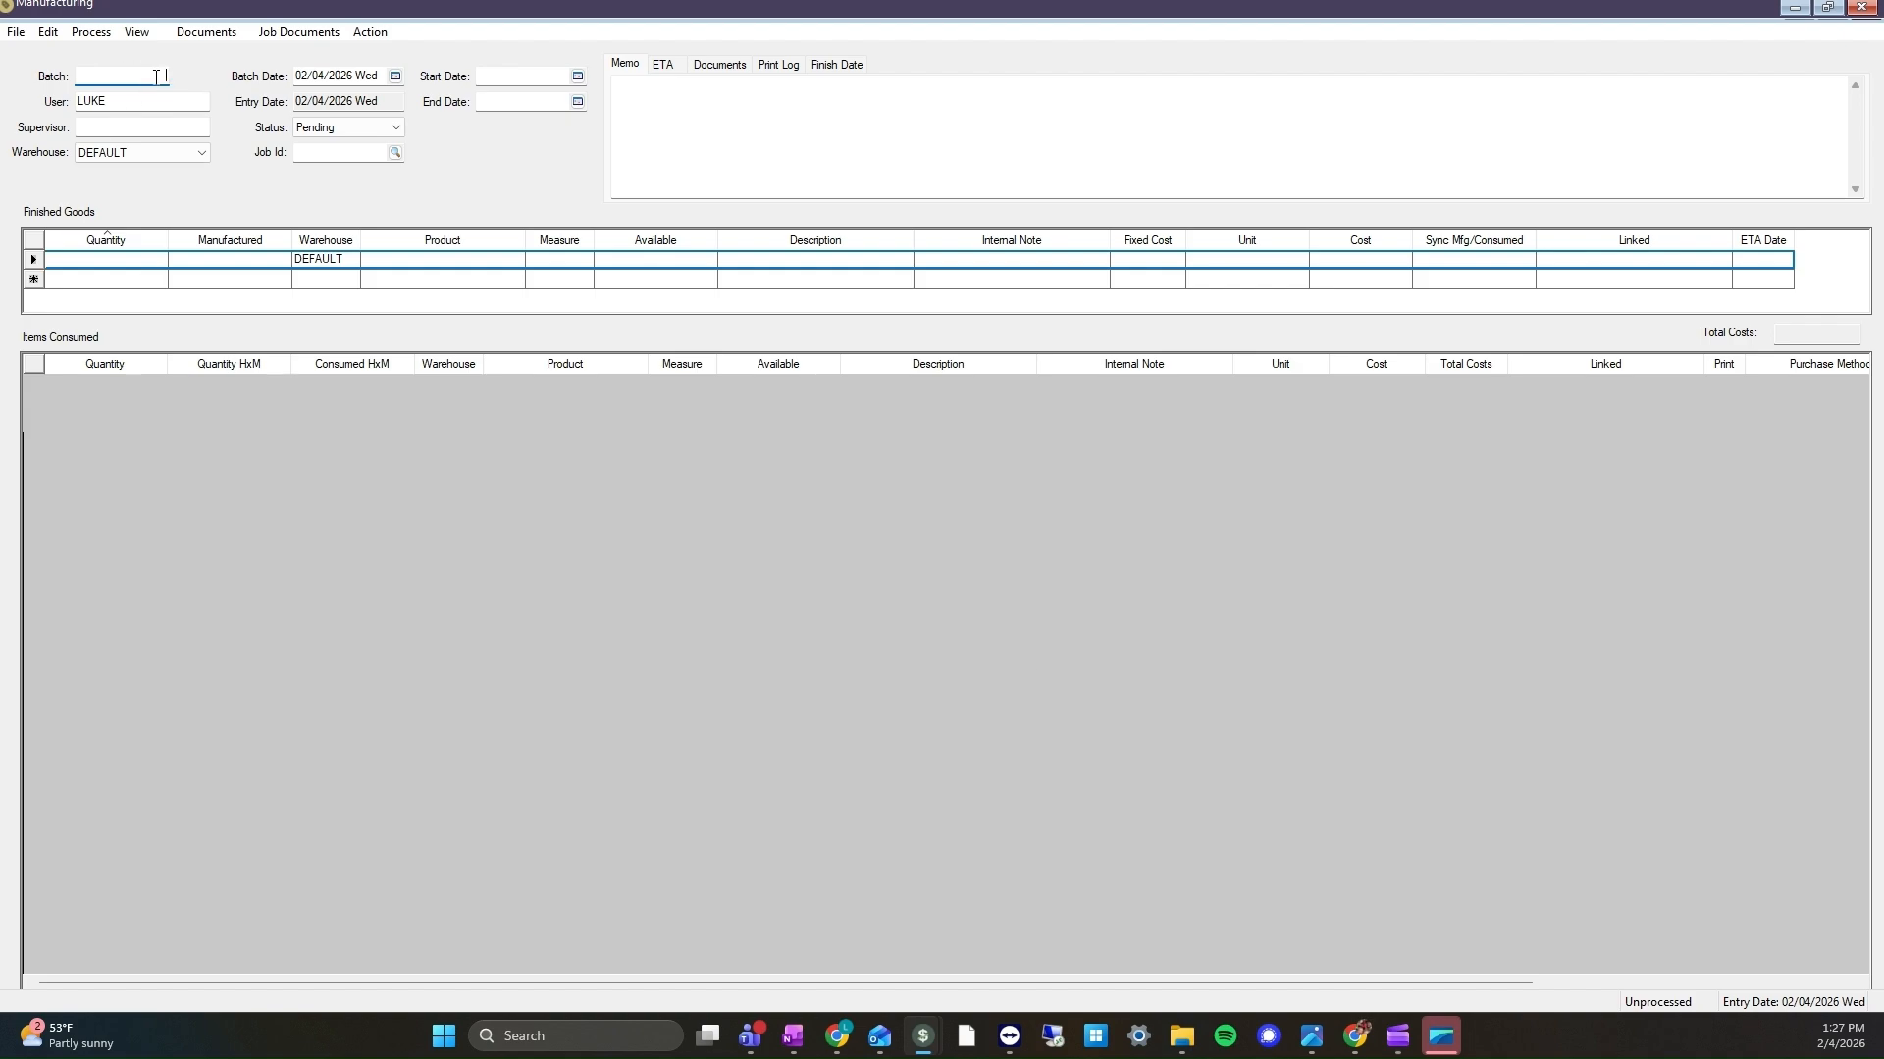
pyautogui.write('123')
pyautogui.press('Tab')
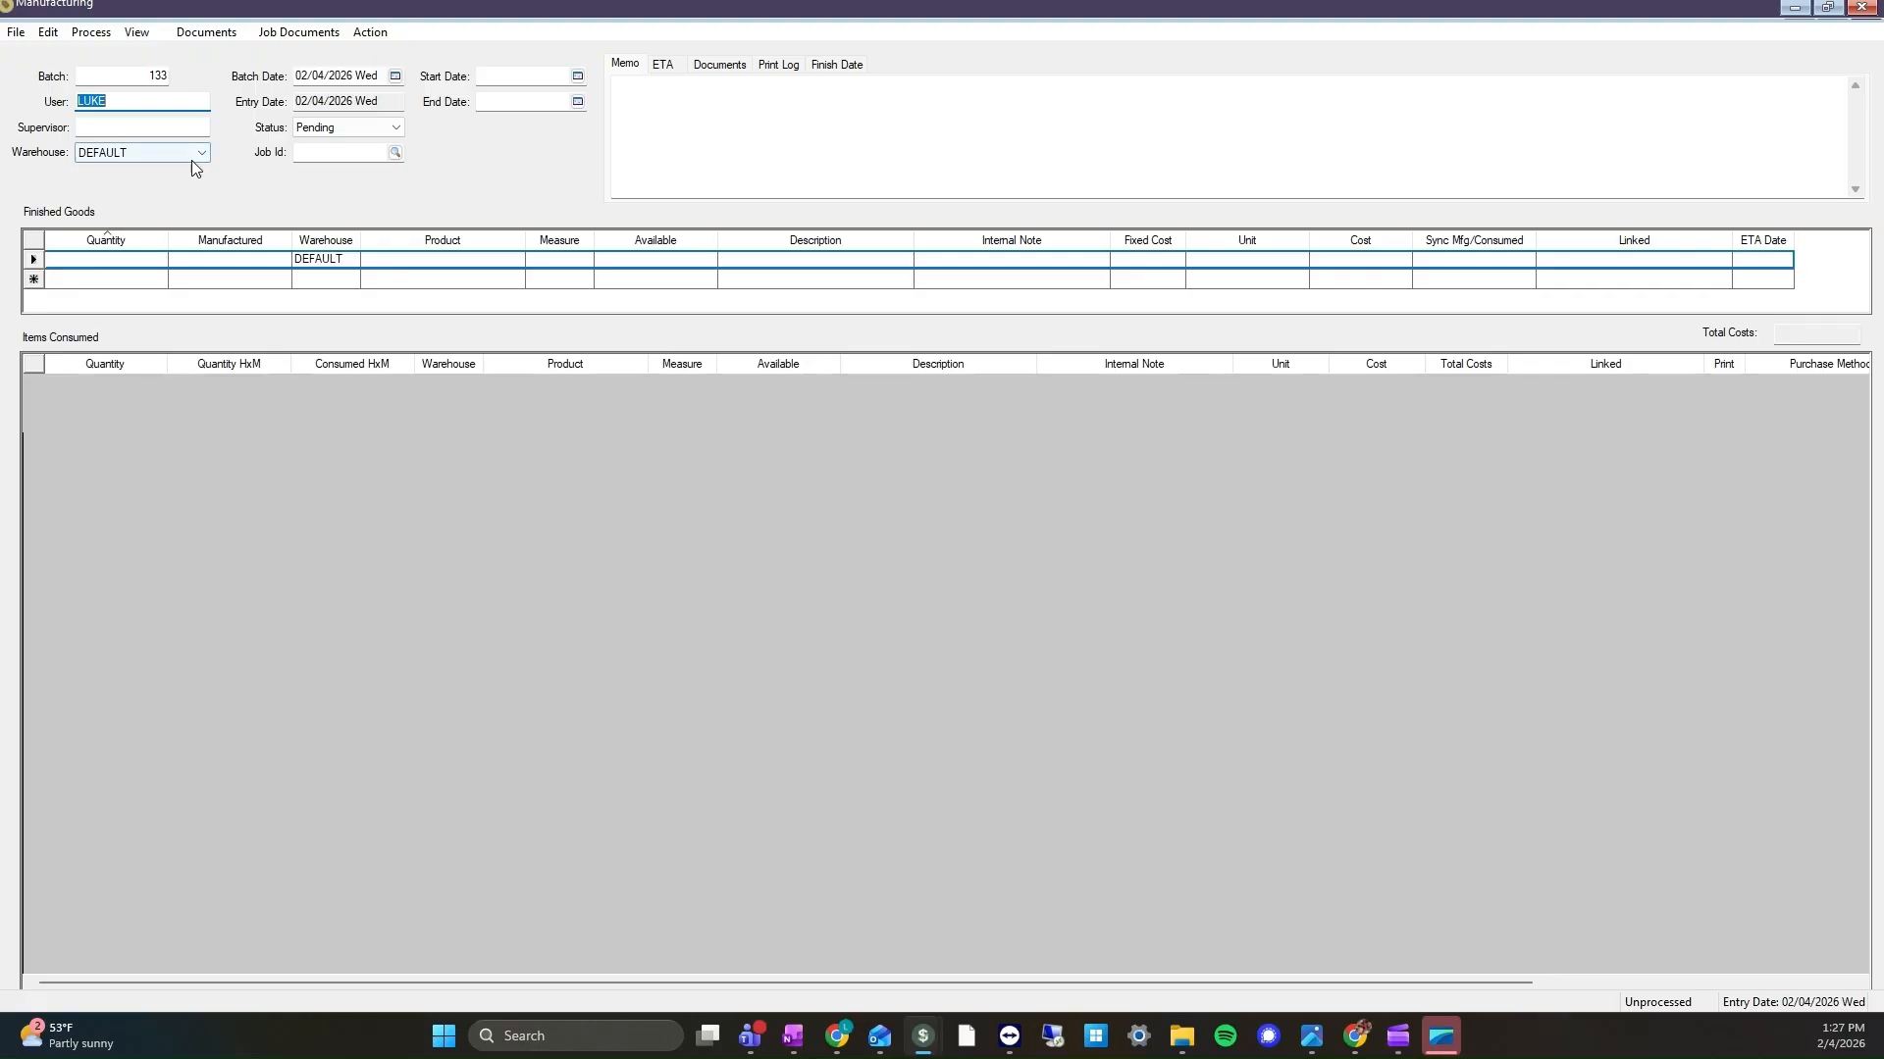
# Examine the batch header's supervisor field, warehouse and status choices, ETA dates and list of available jobs.
pyautogui.click(145, 122)
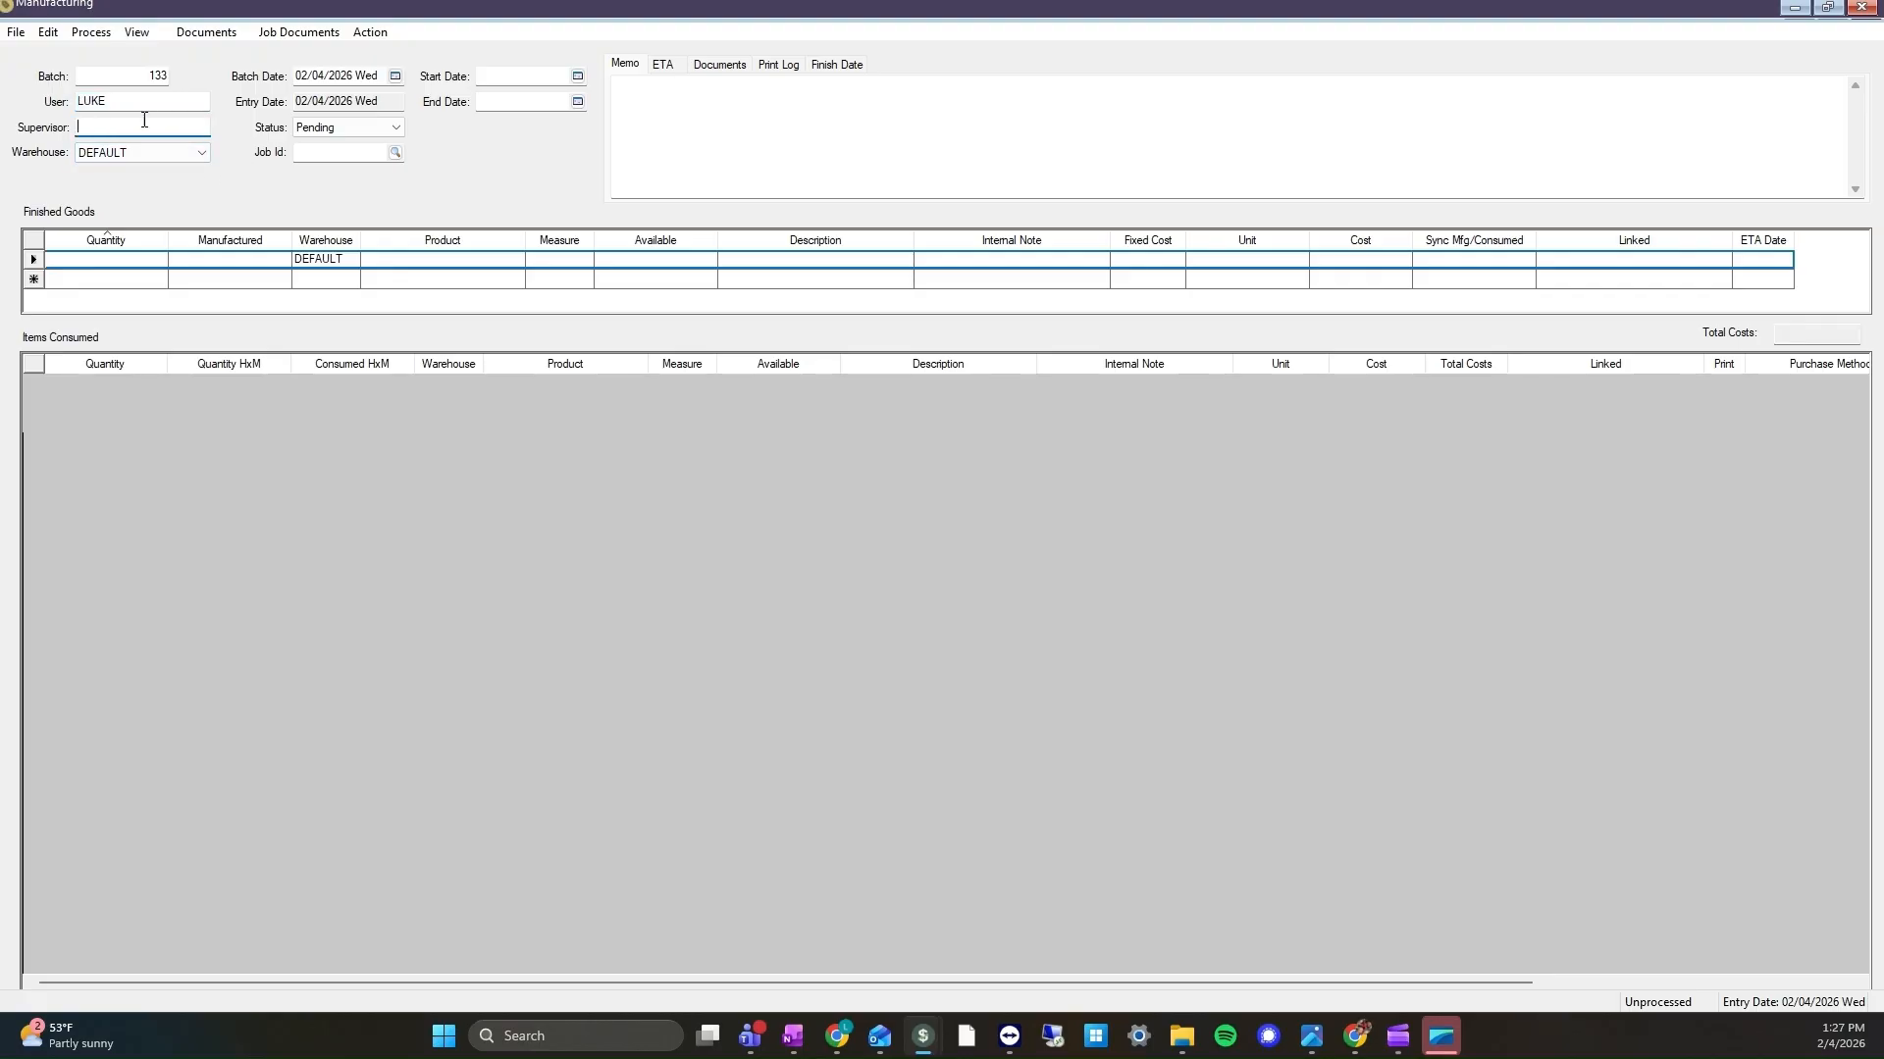
pyautogui.click(173, 153)
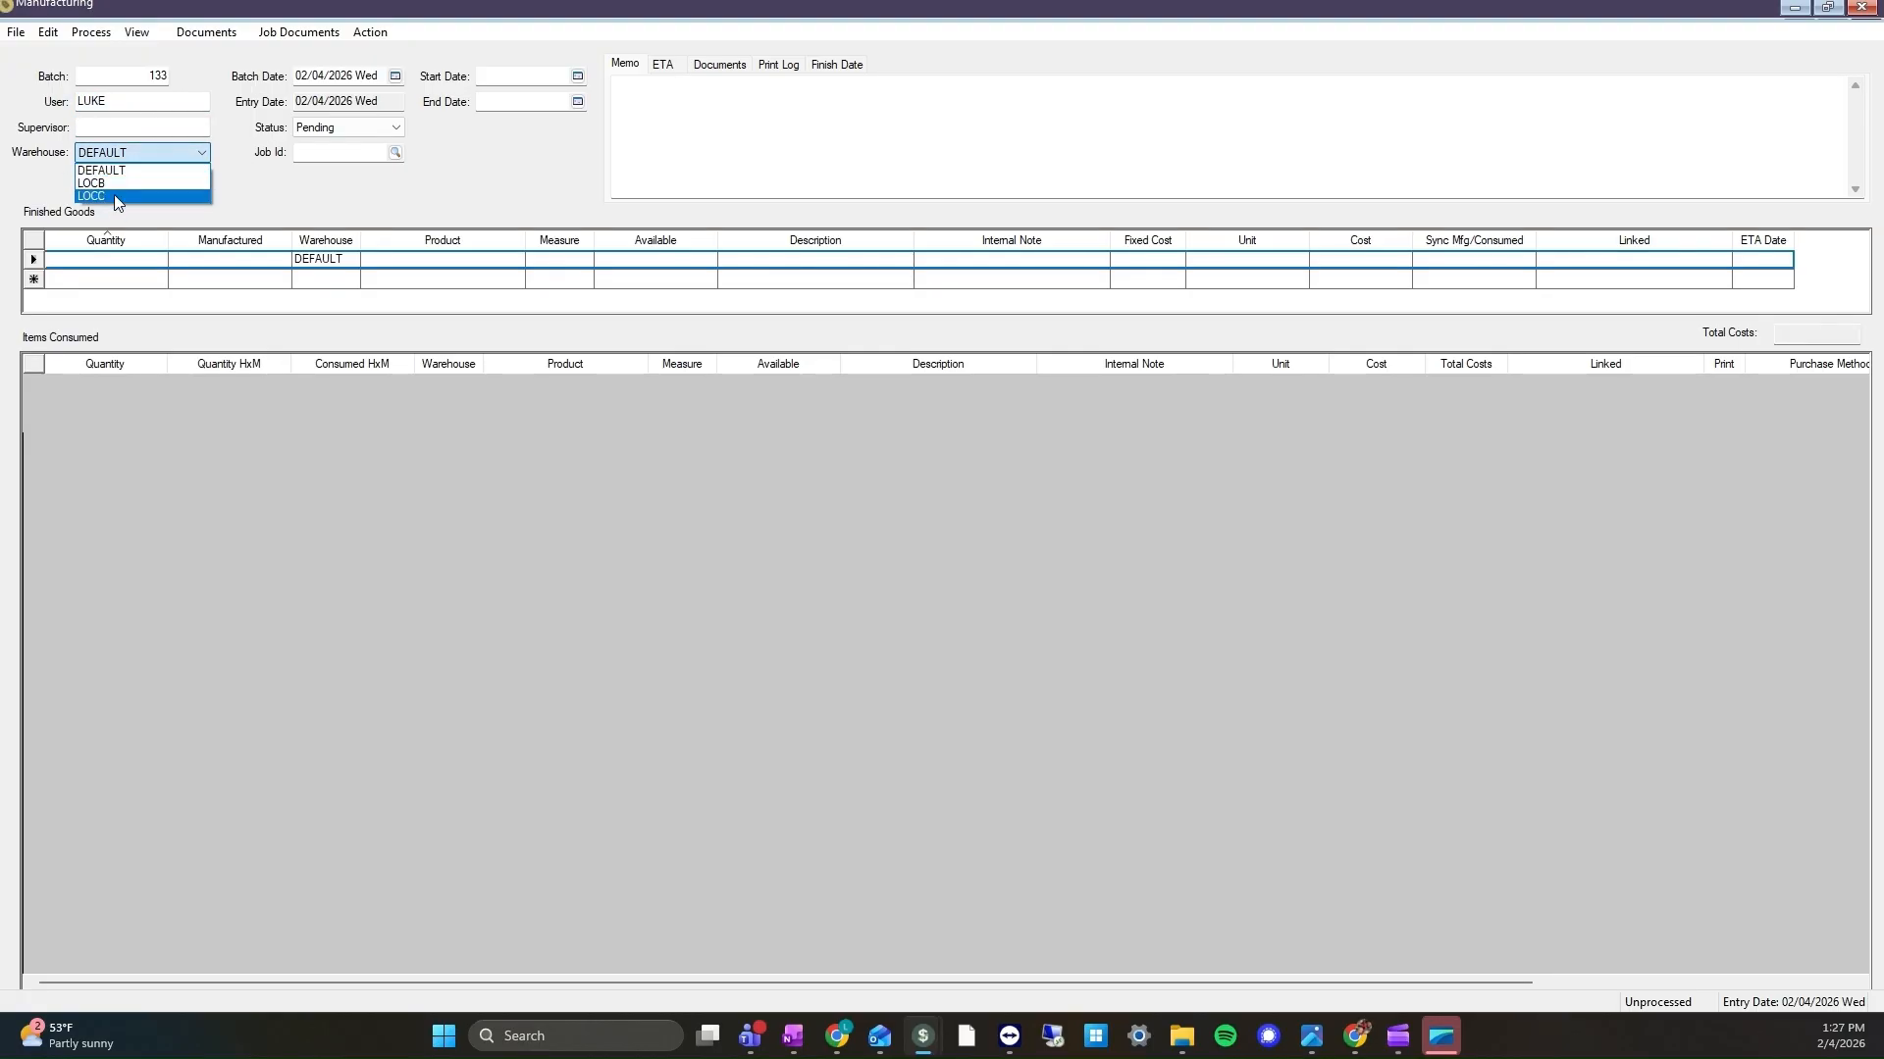
pyautogui.click(243, 192)
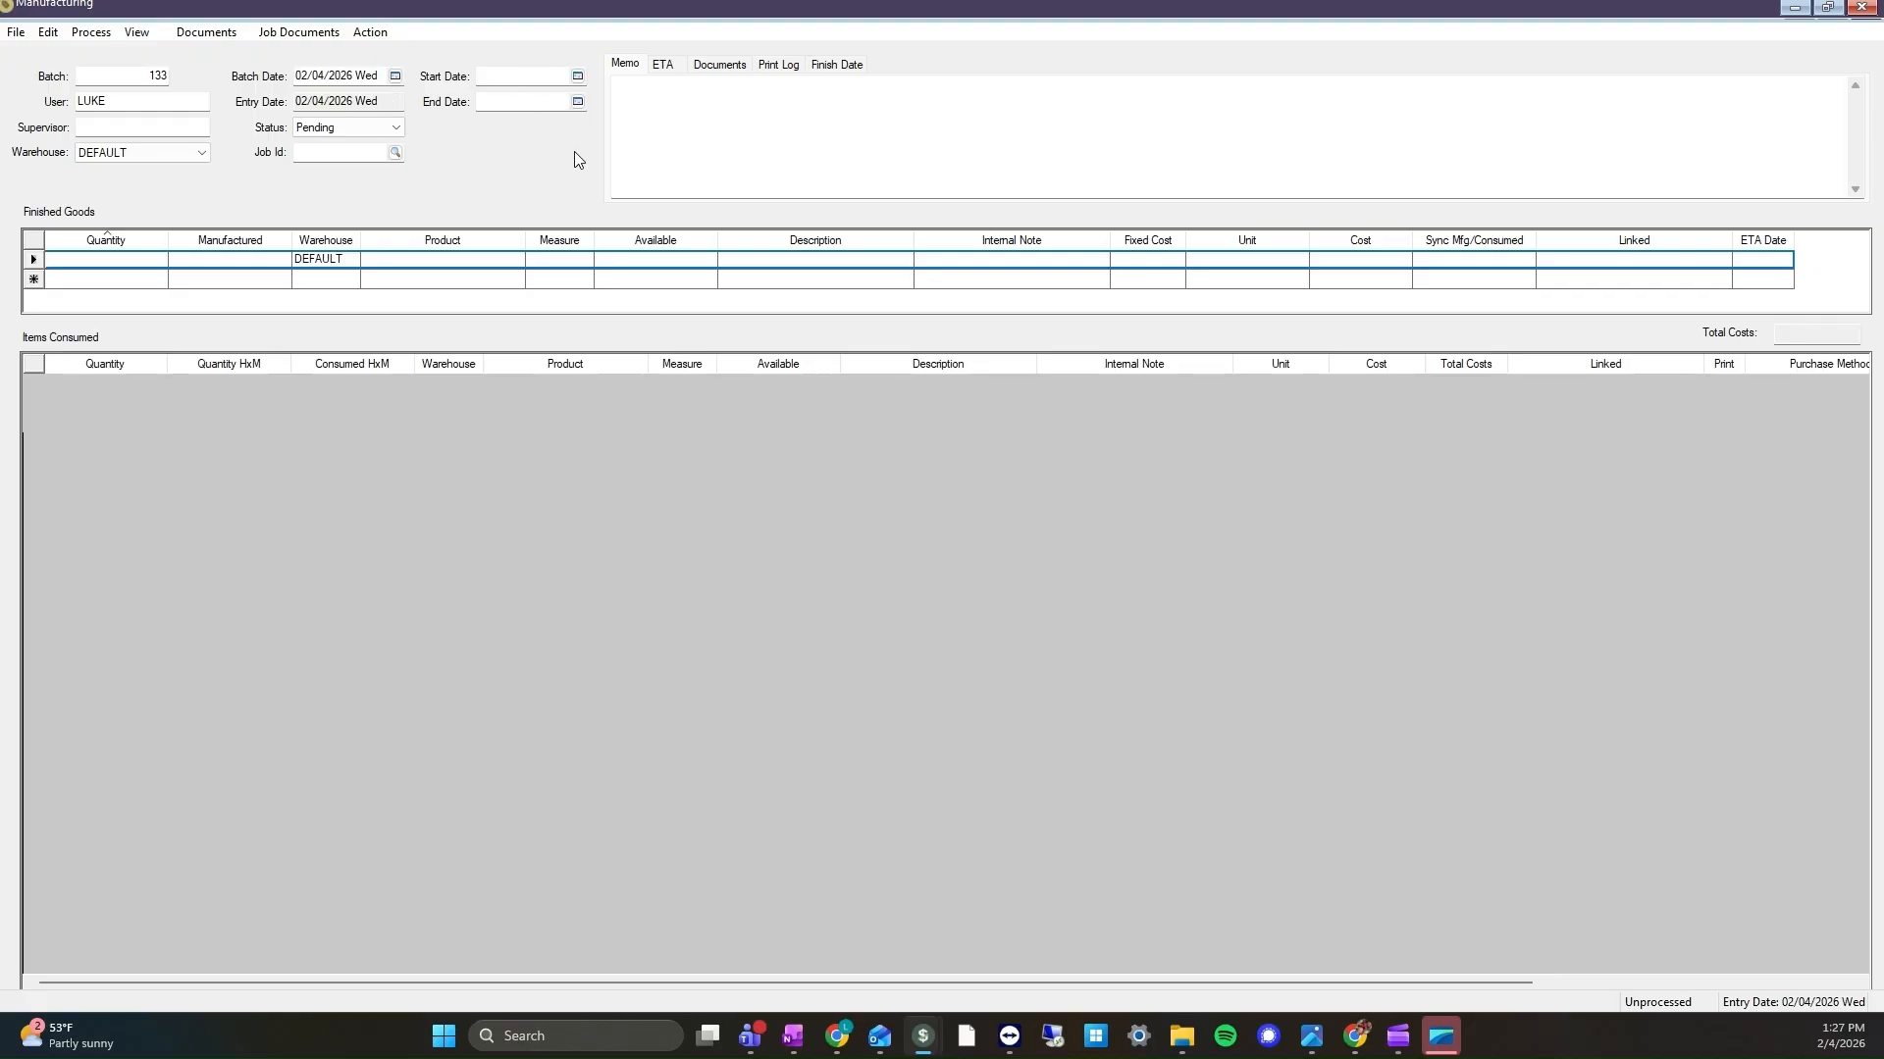
pyautogui.click(663, 64)
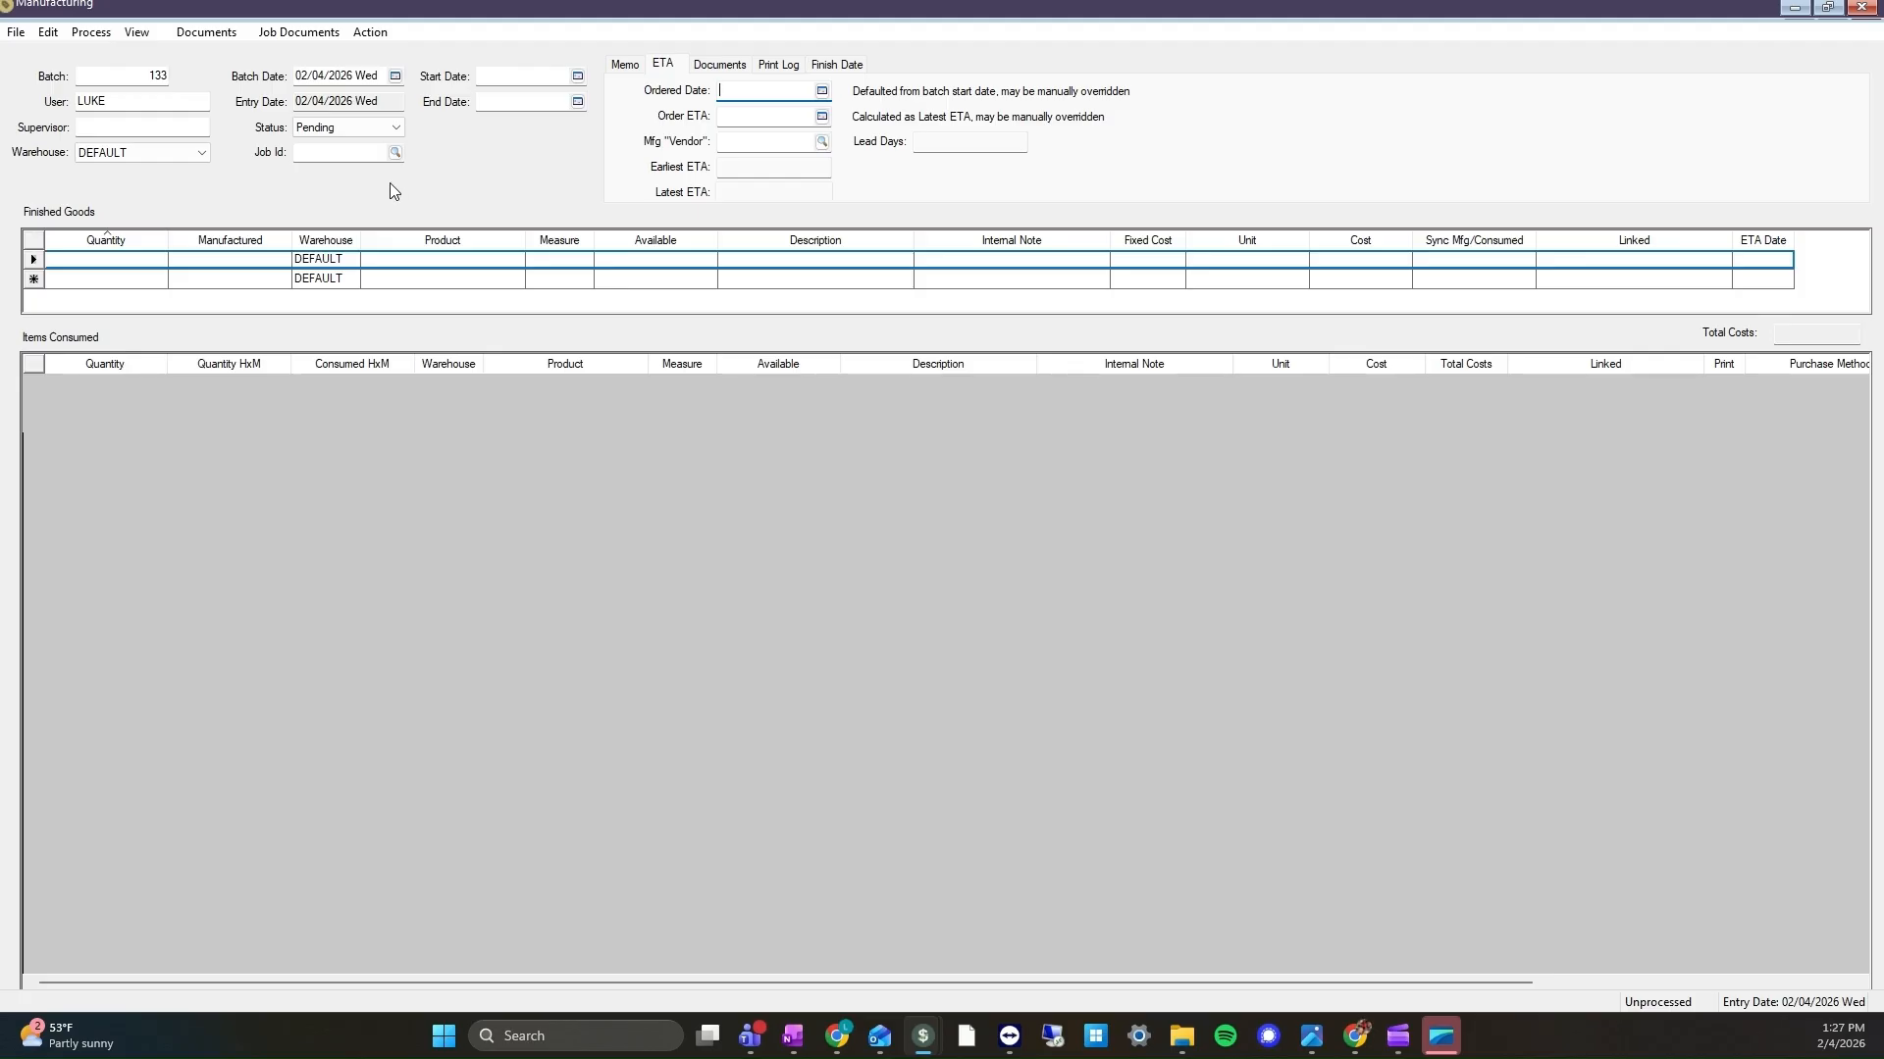
pyautogui.click(334, 134)
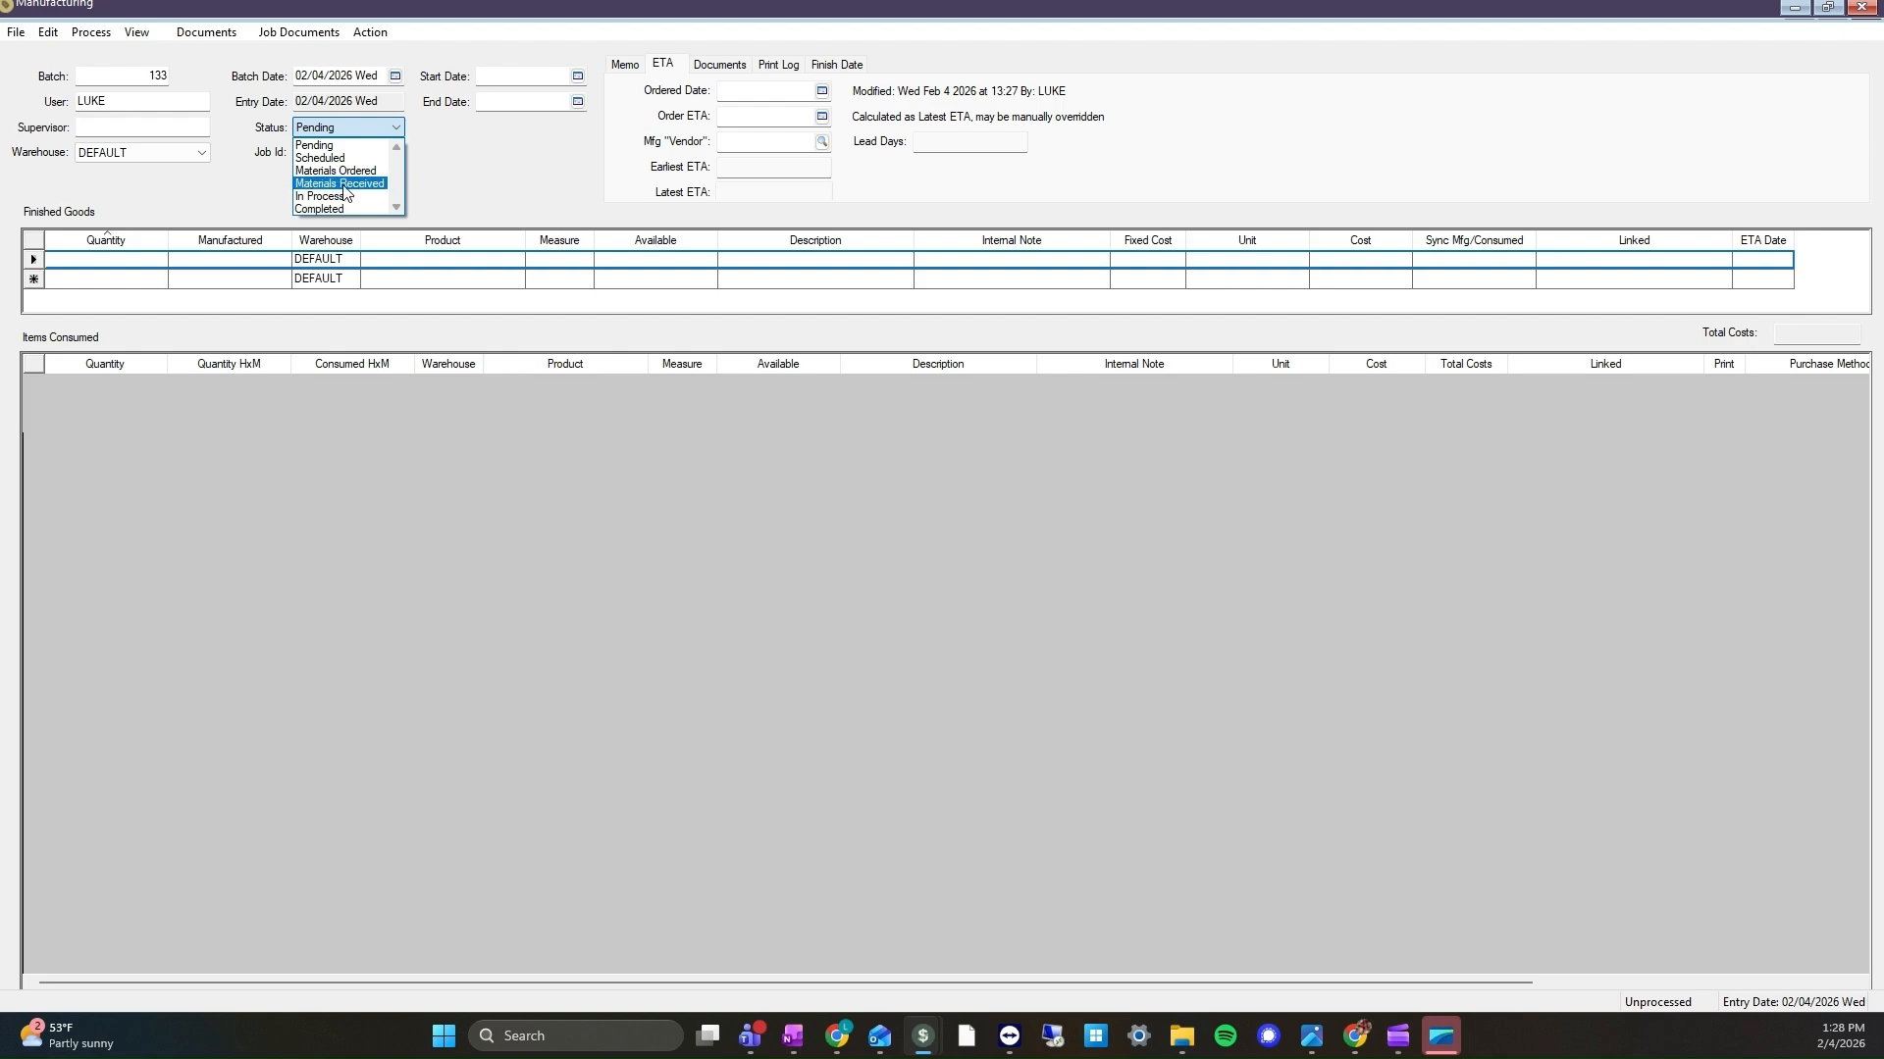
pyautogui.click(437, 186)
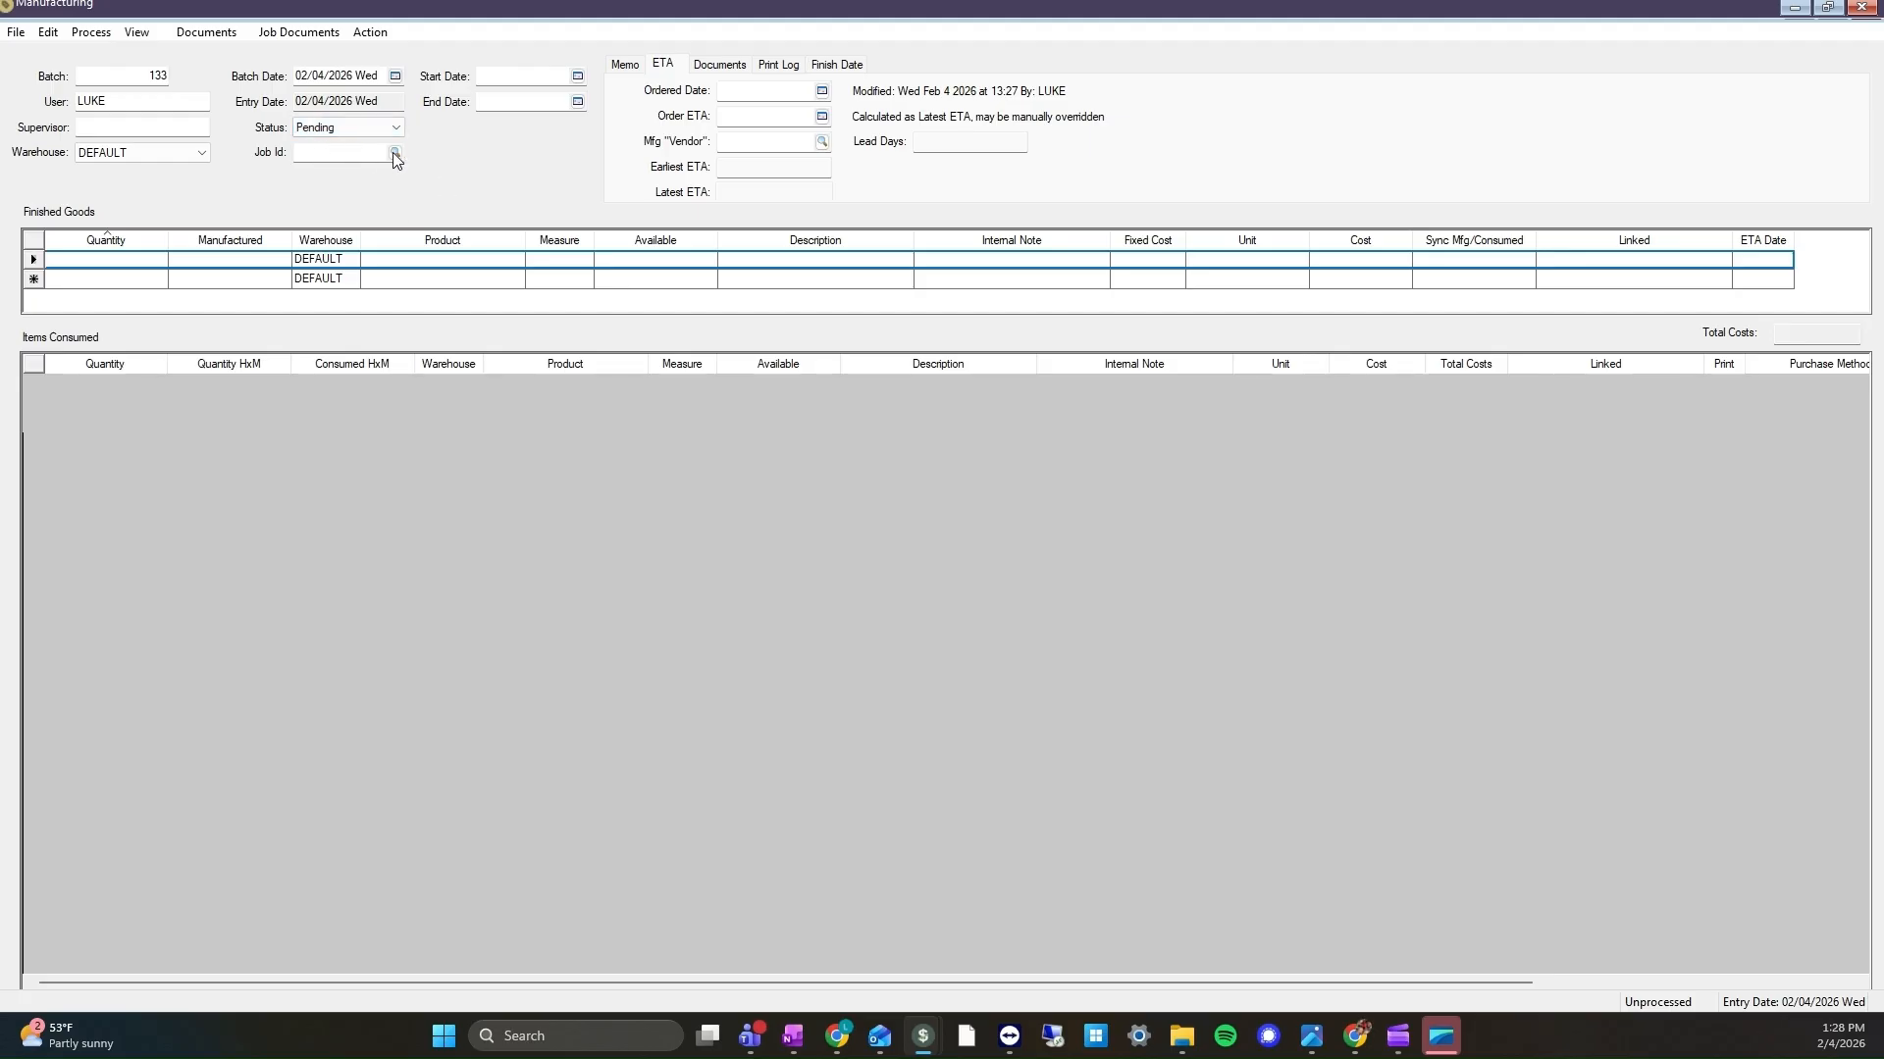
pyautogui.click(397, 154)
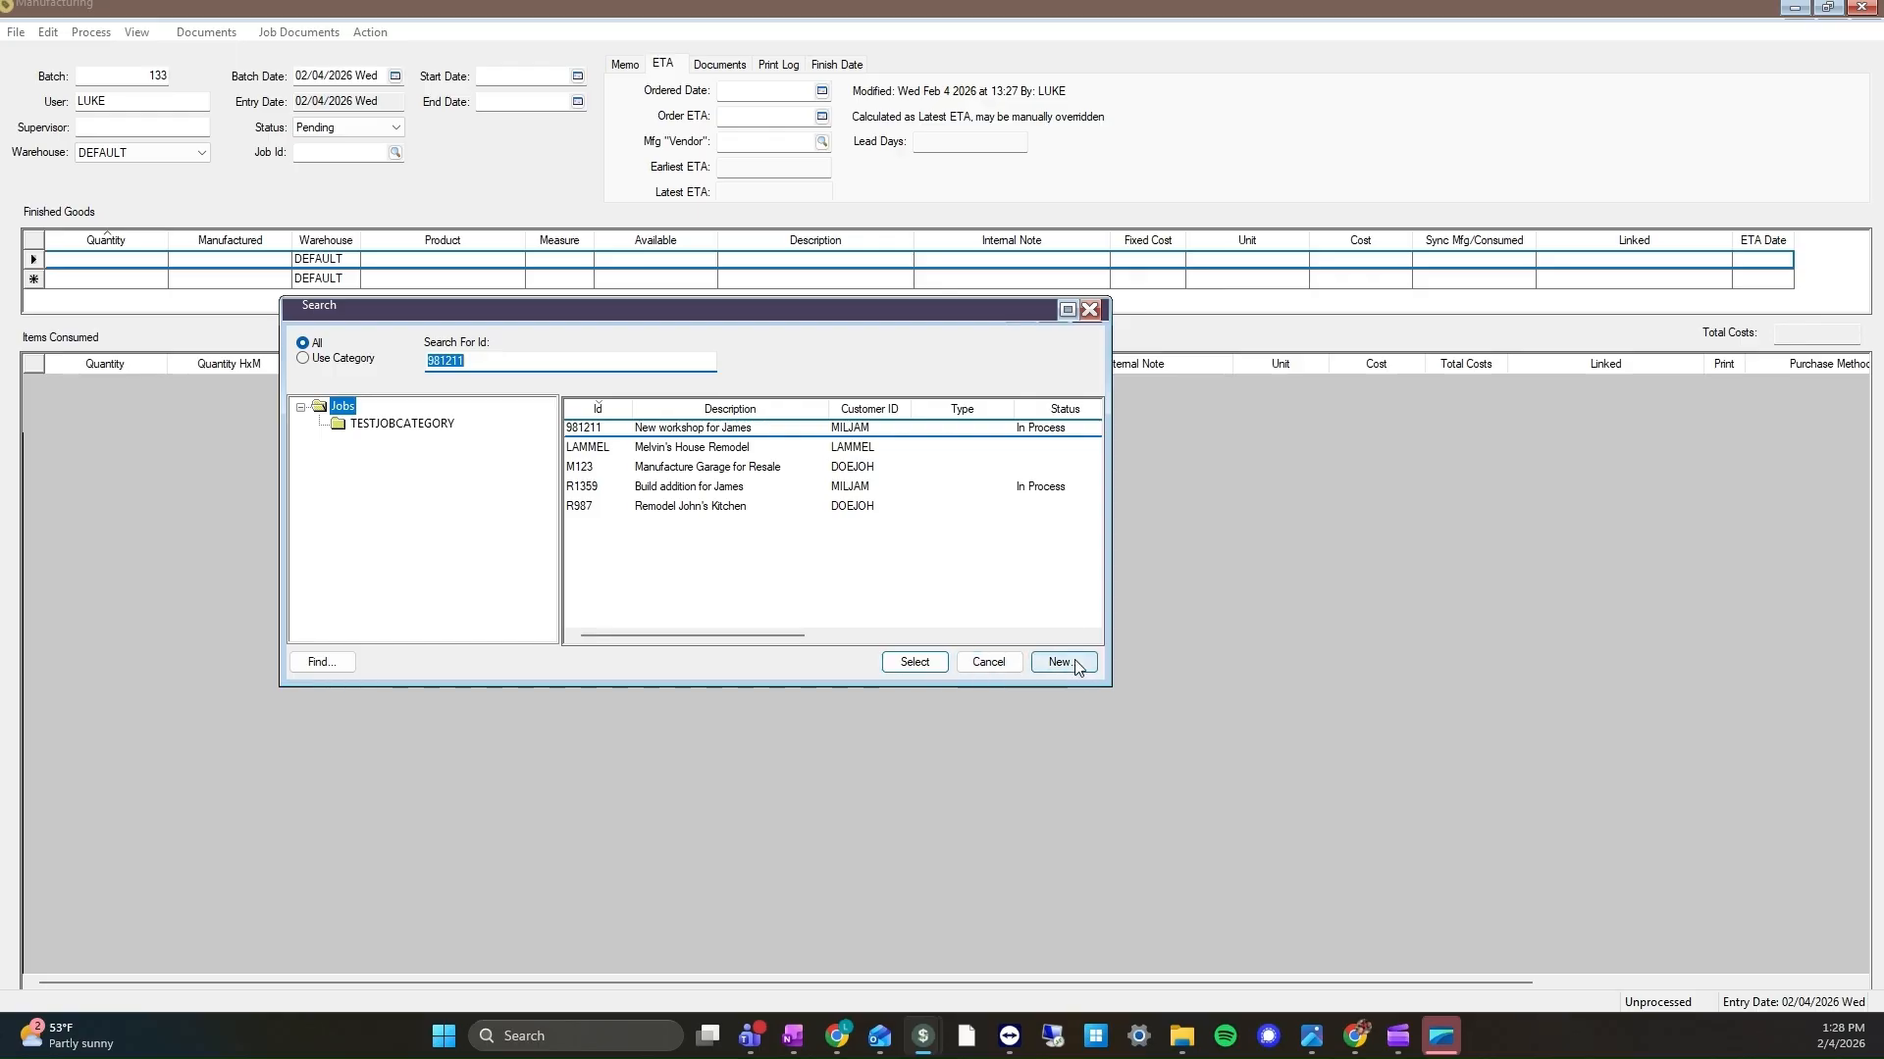
pyautogui.click(963, 663)
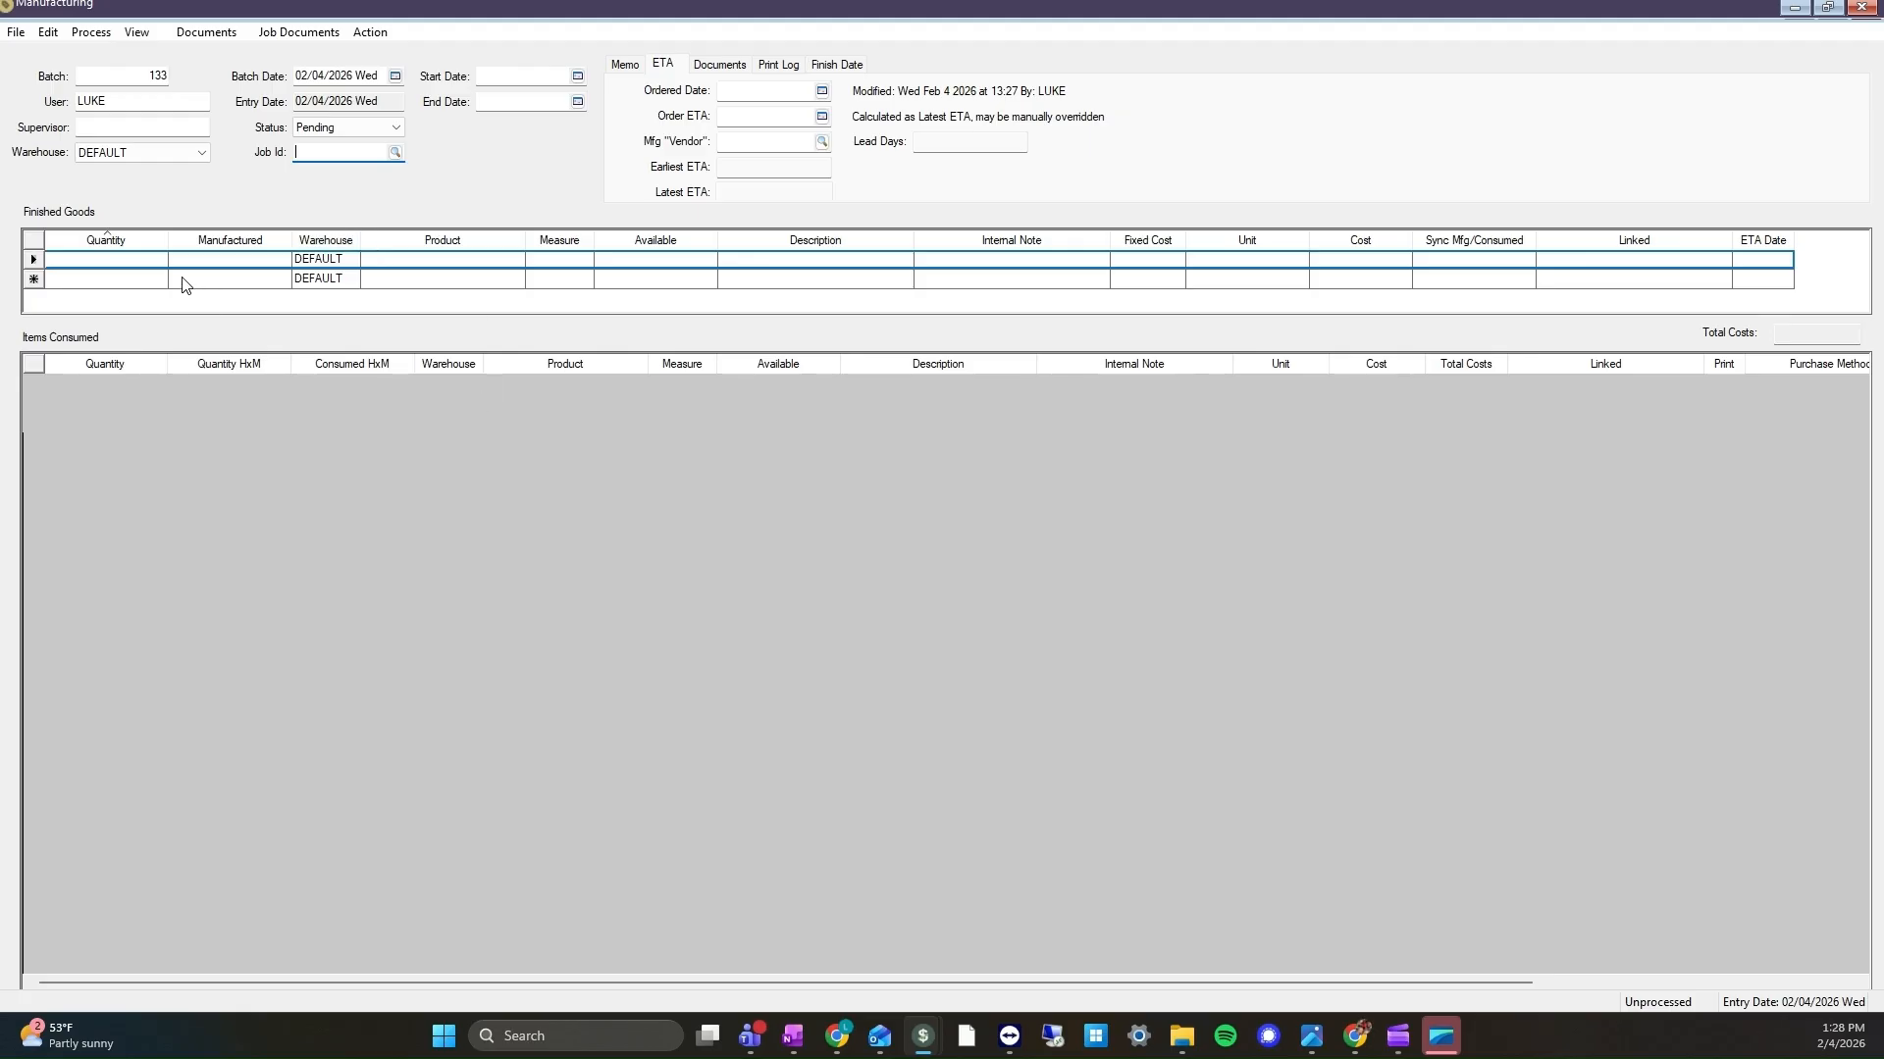
# Add 10 units of product 24CHAIR to the first finished goods line of the batch.
pyautogui.click(115, 259)
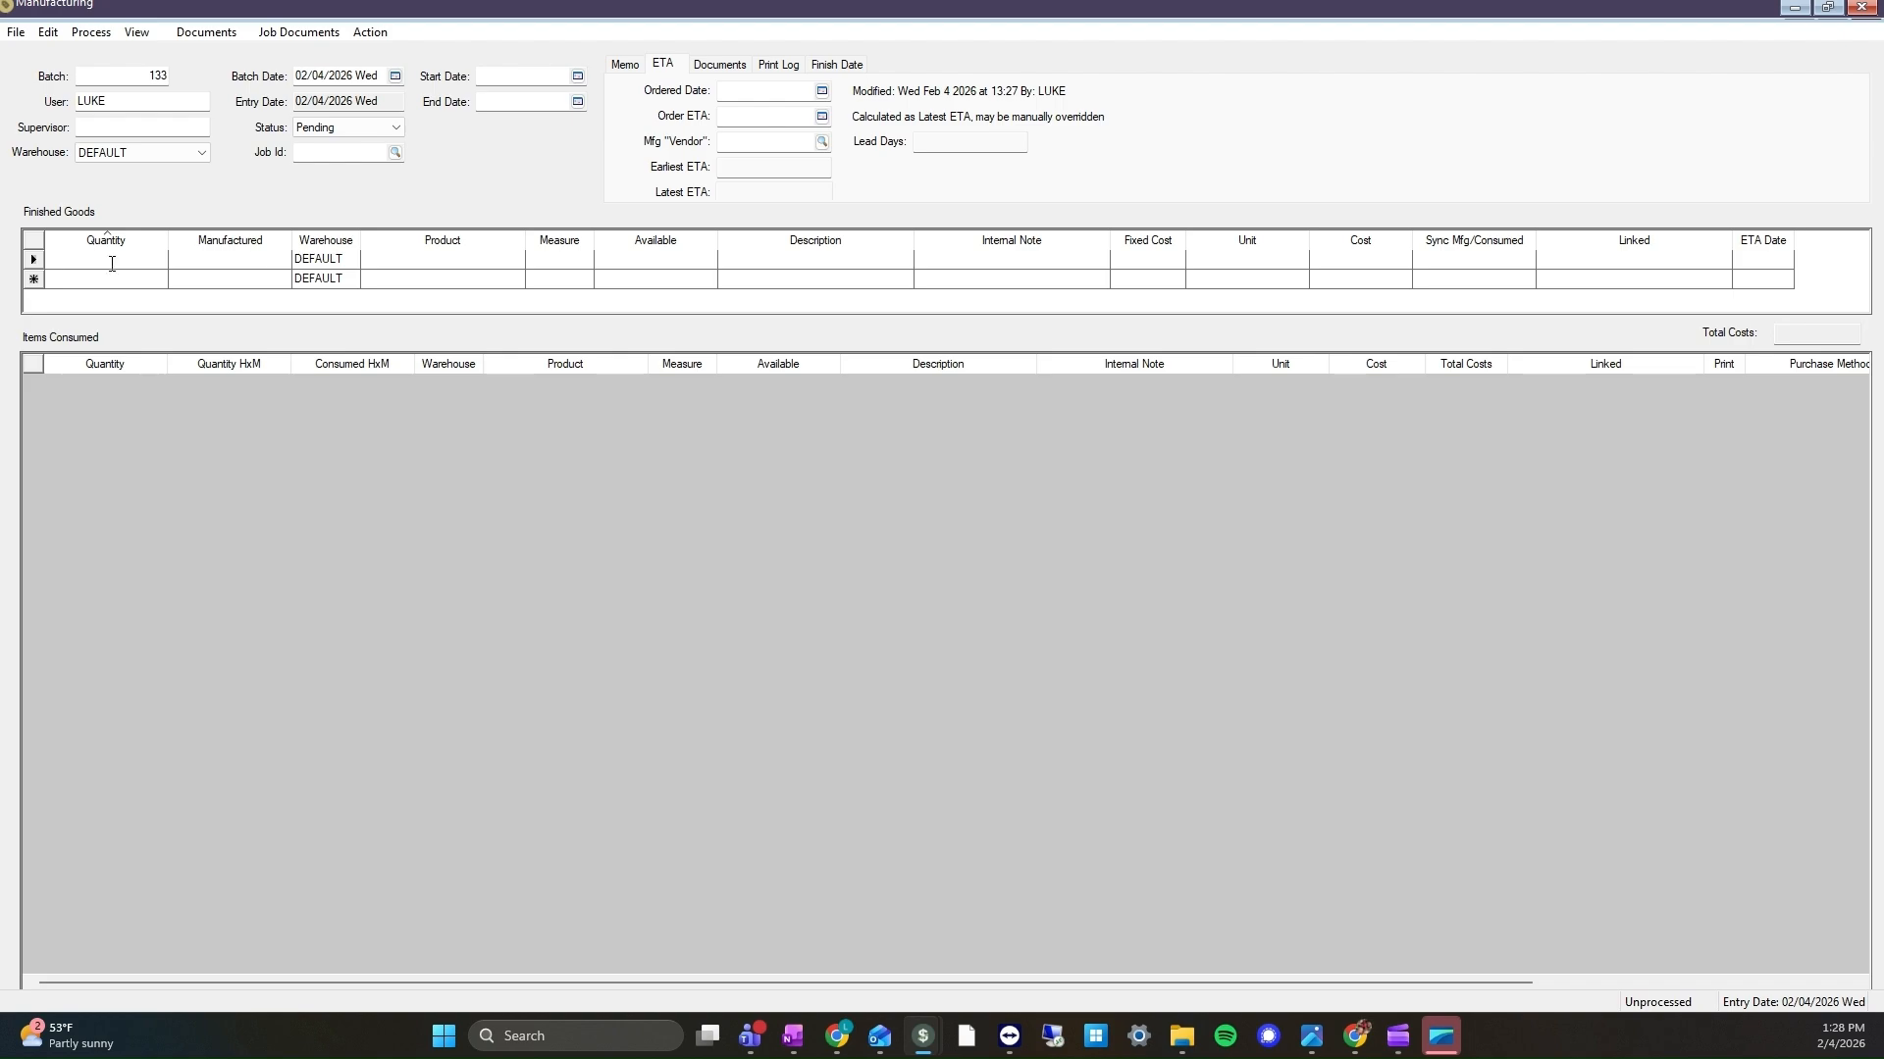
pyautogui.click(443, 260)
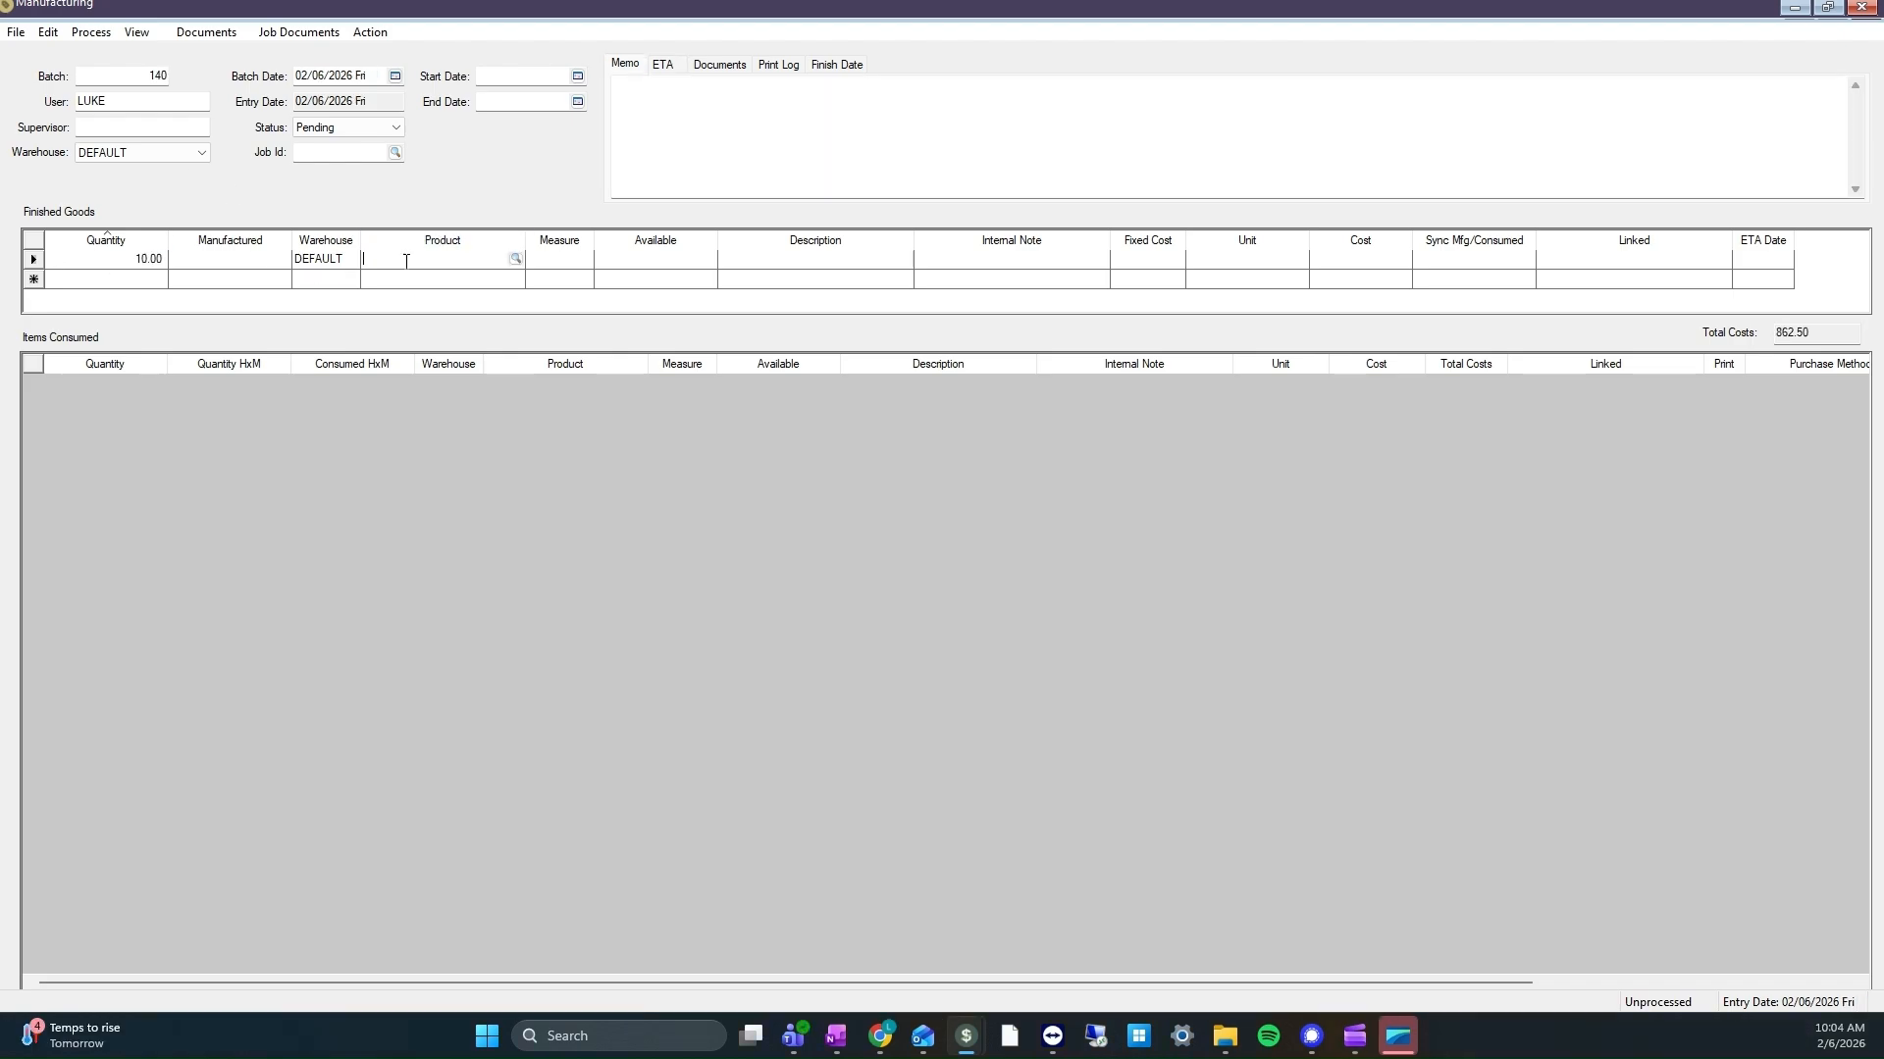
pyautogui.write('24CHAIR')
pyautogui.press('Tab')
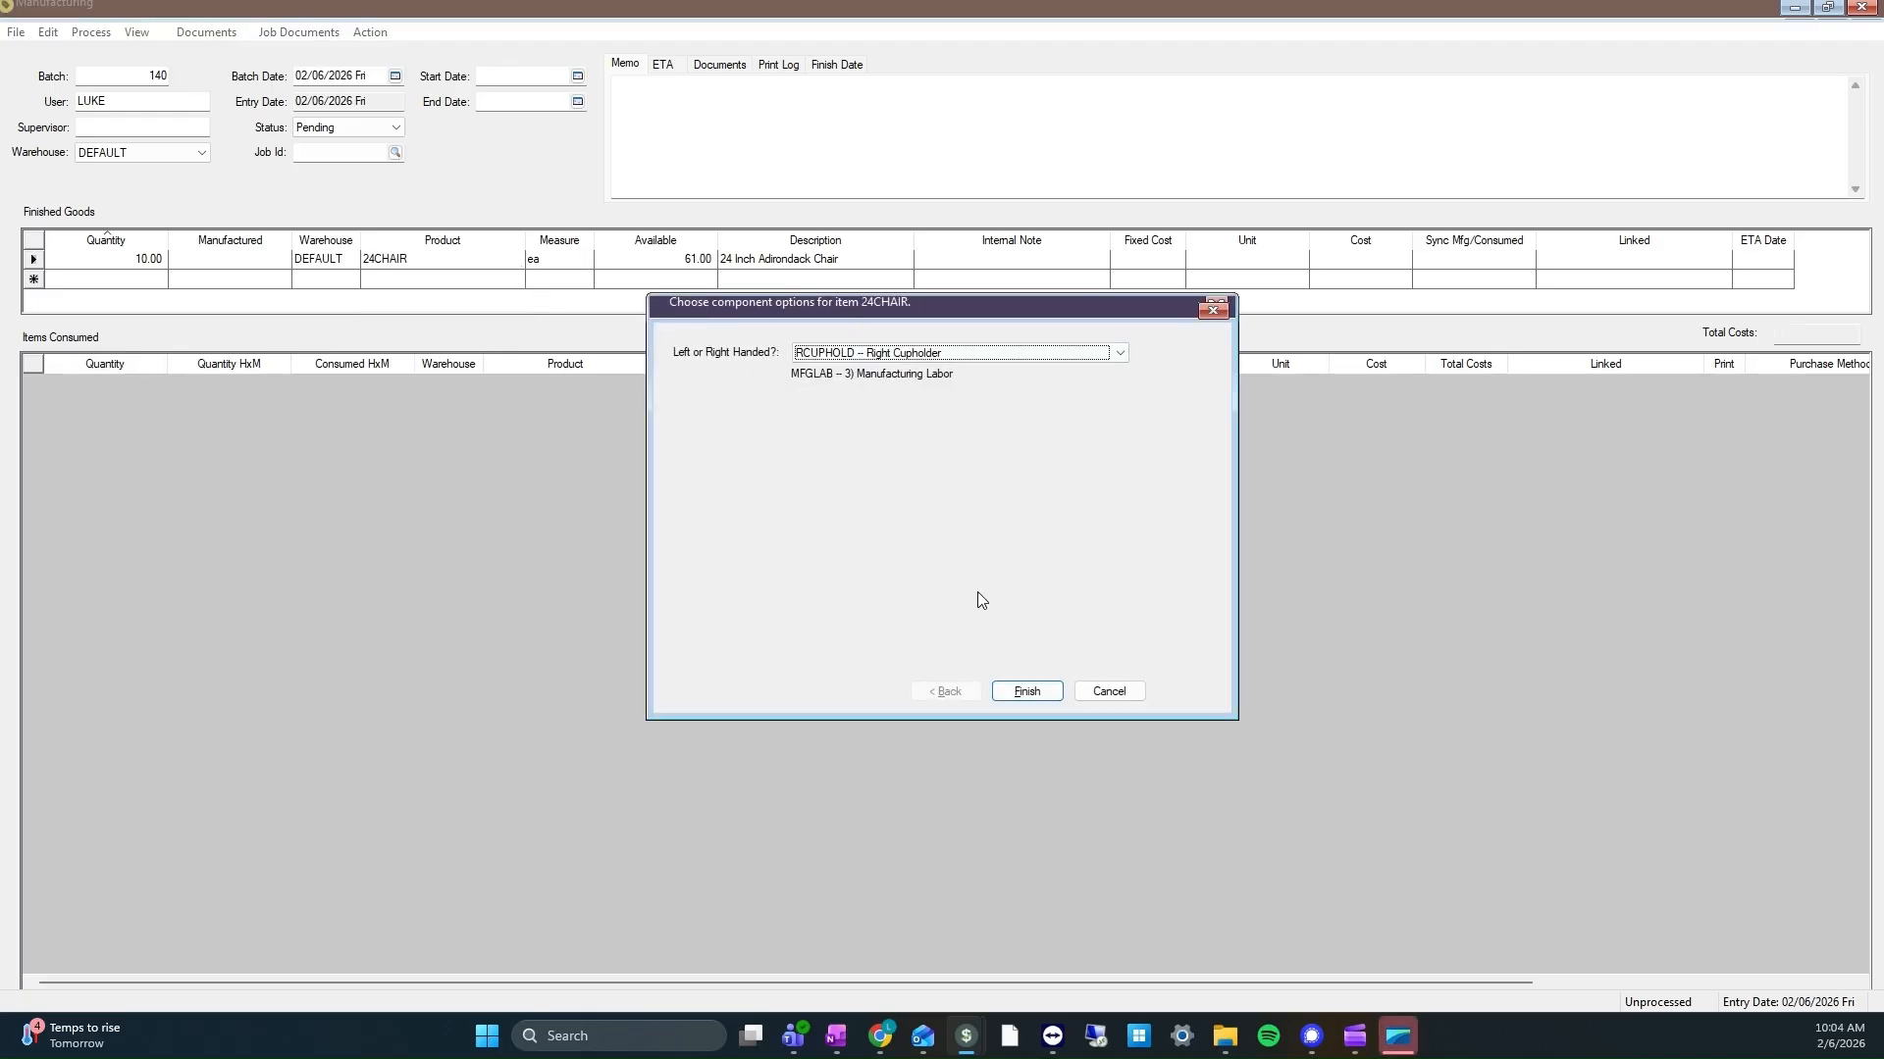
# Choose RCUPHOLD – Right Cupholder as the chair's component option and close the task creation dialog without creating a task.
pyautogui.click(873, 353)
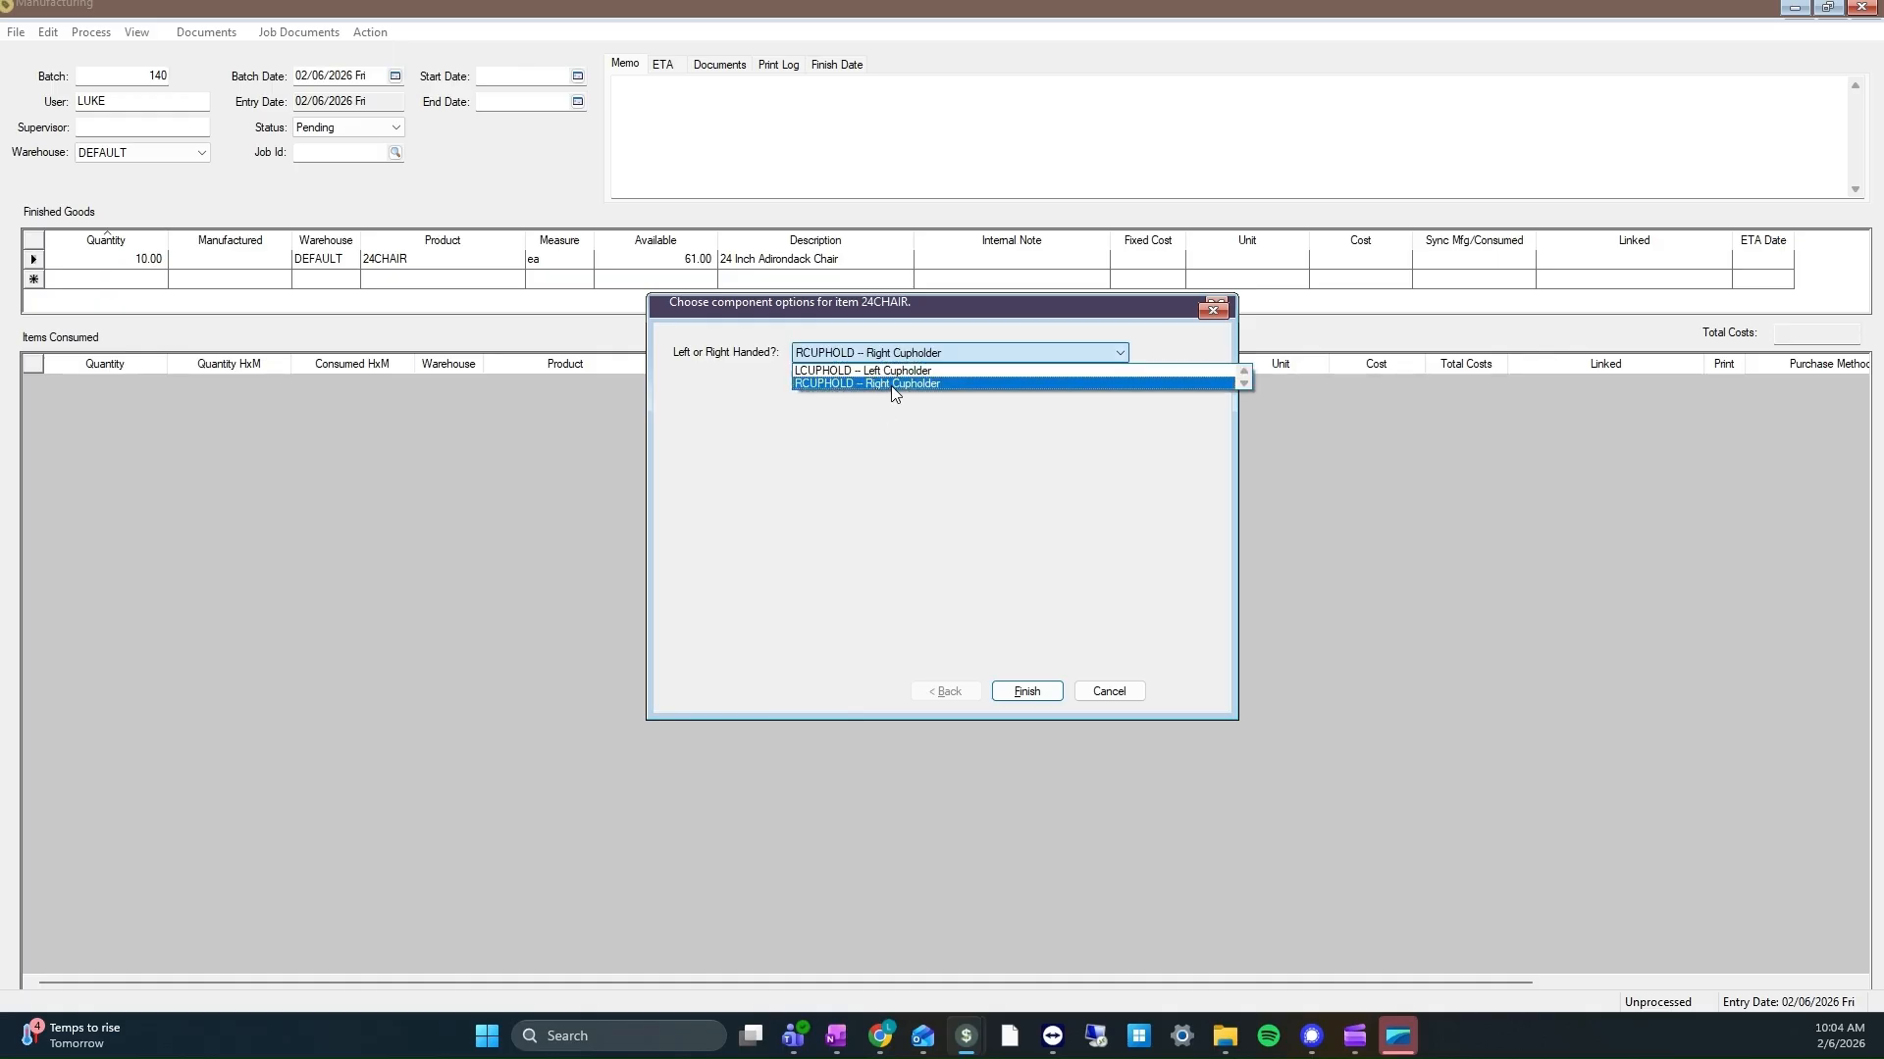
pyautogui.click(895, 385)
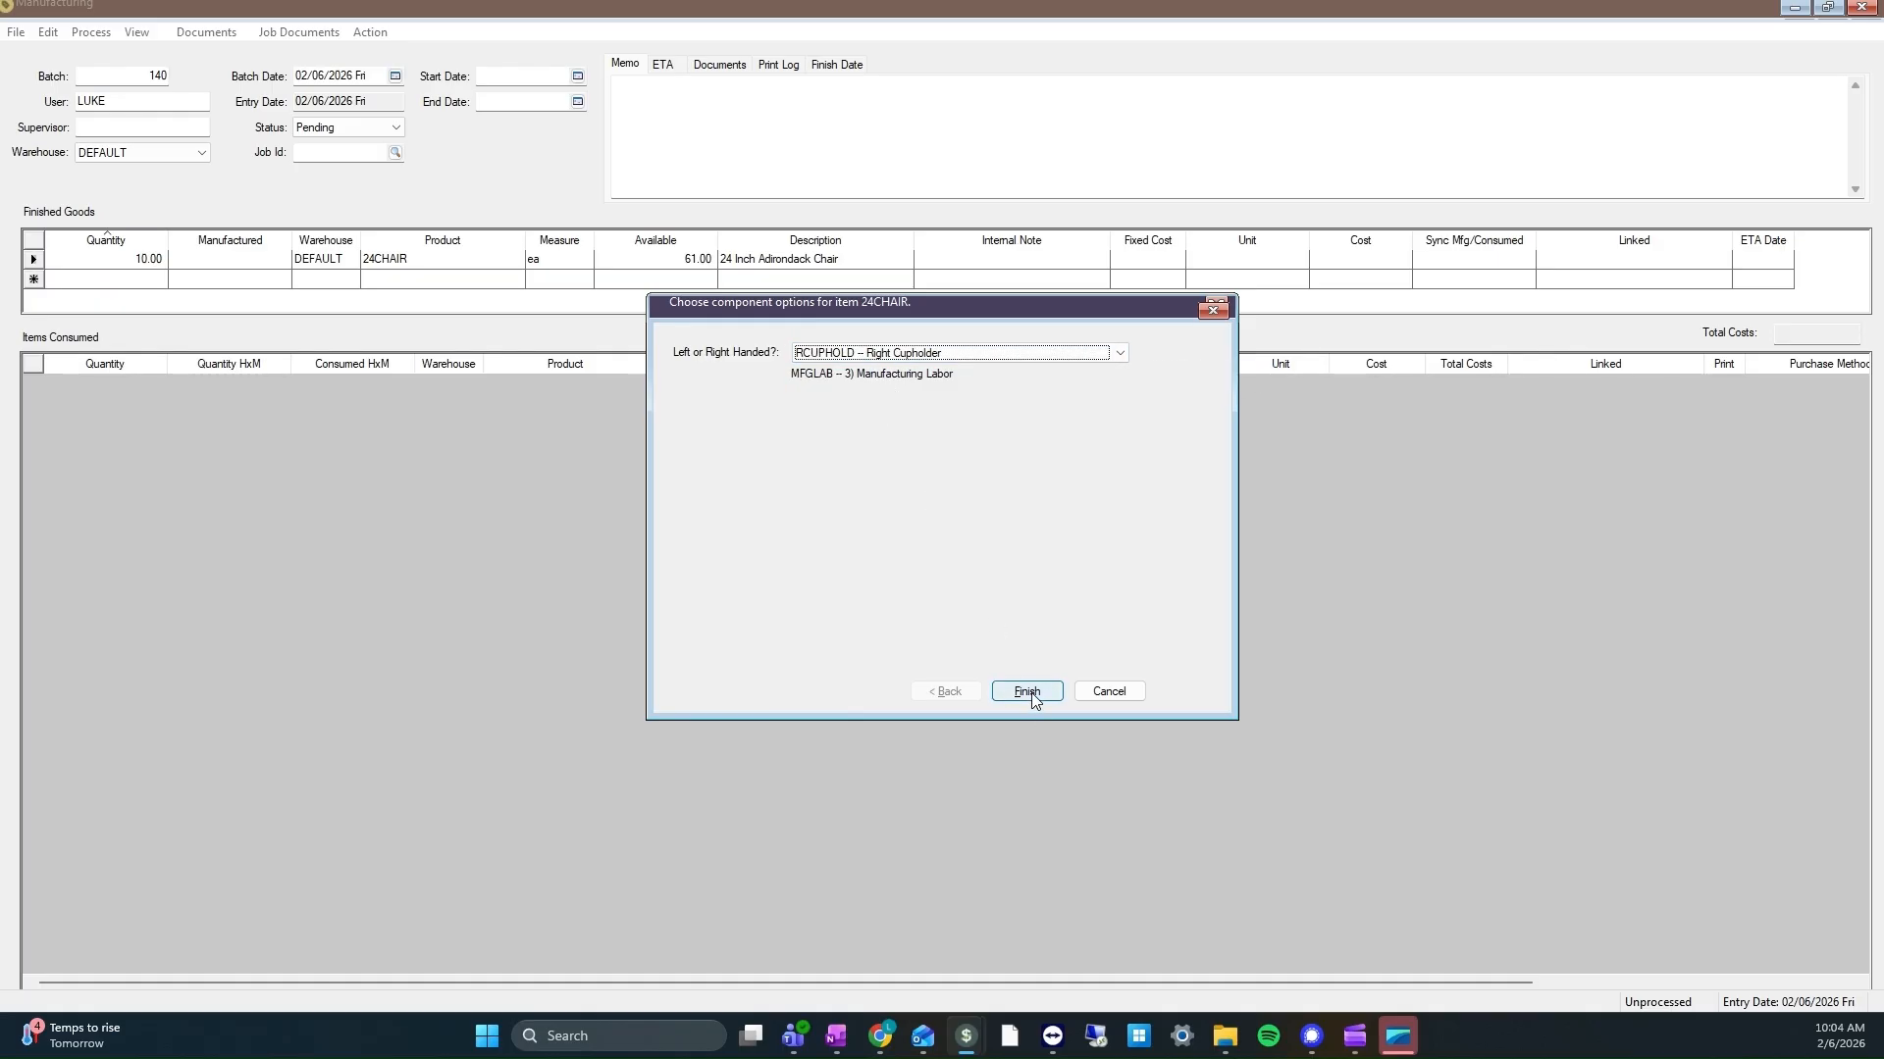
pyautogui.click(1027, 692)
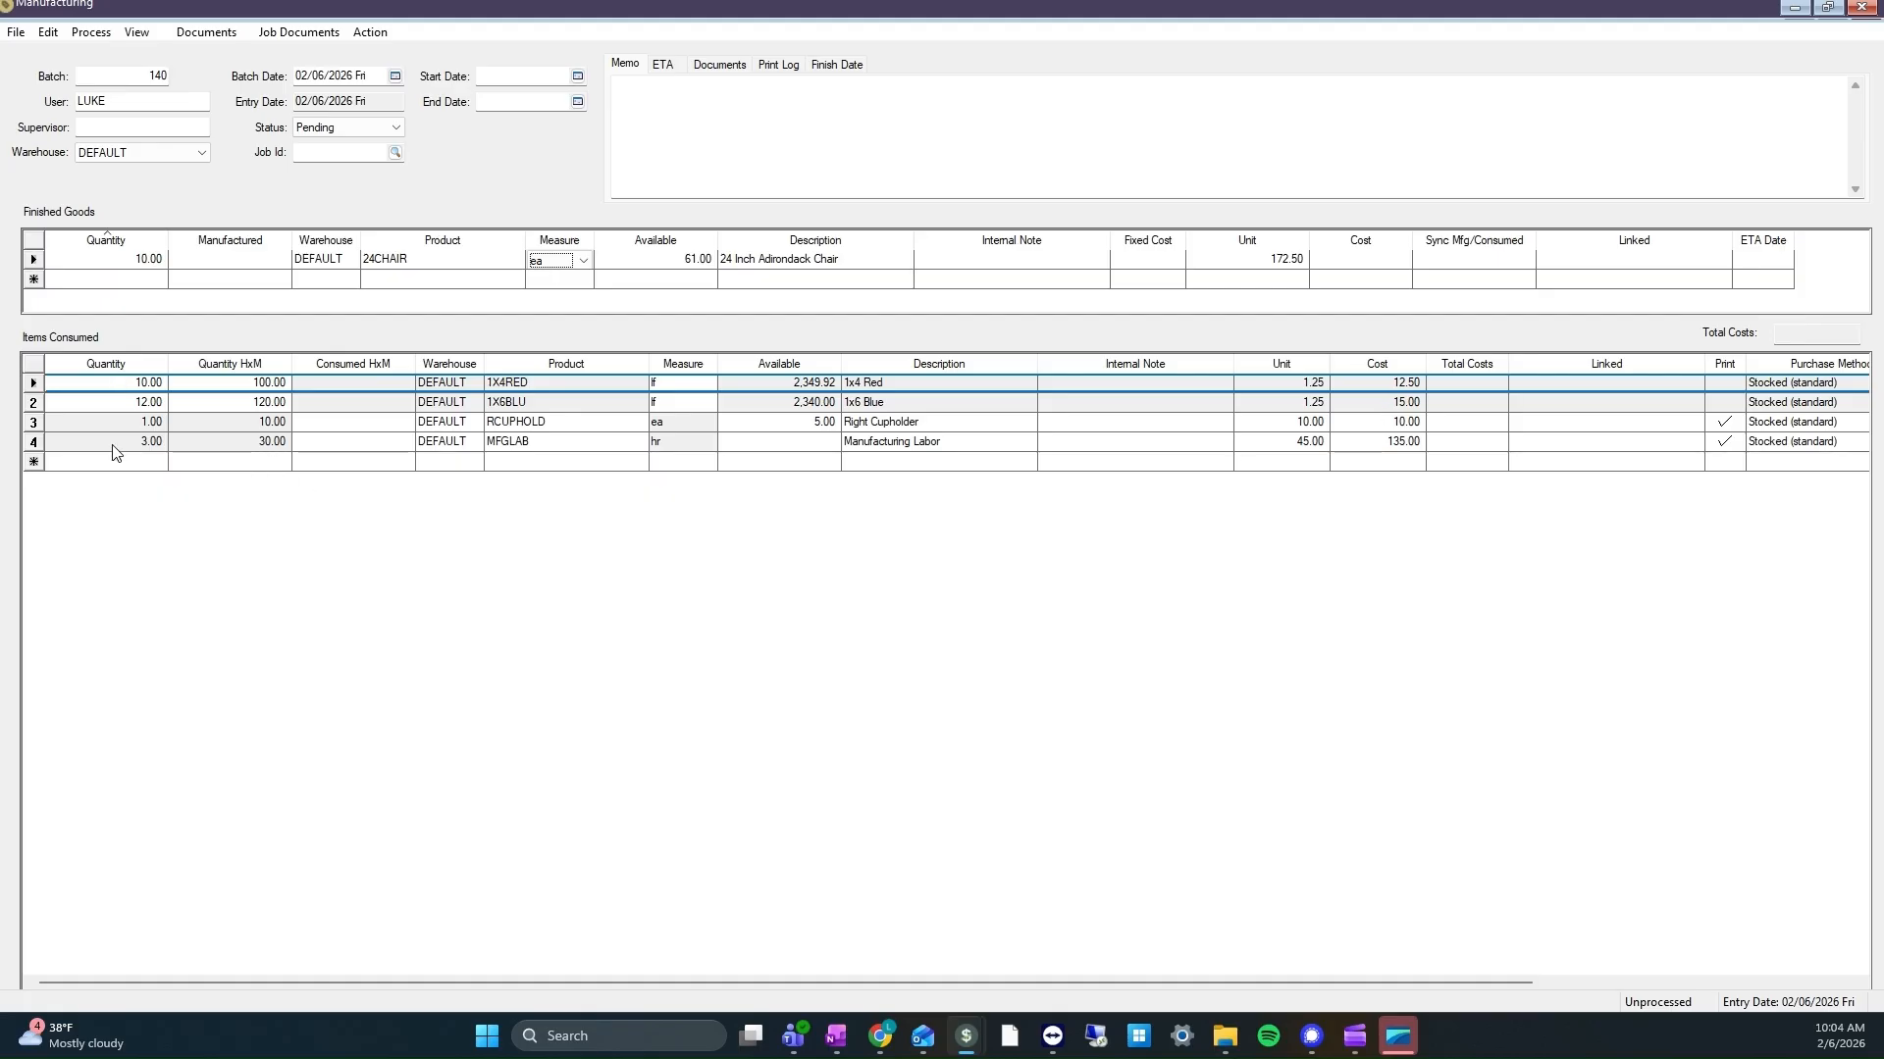
pyautogui.click(1332, 532)
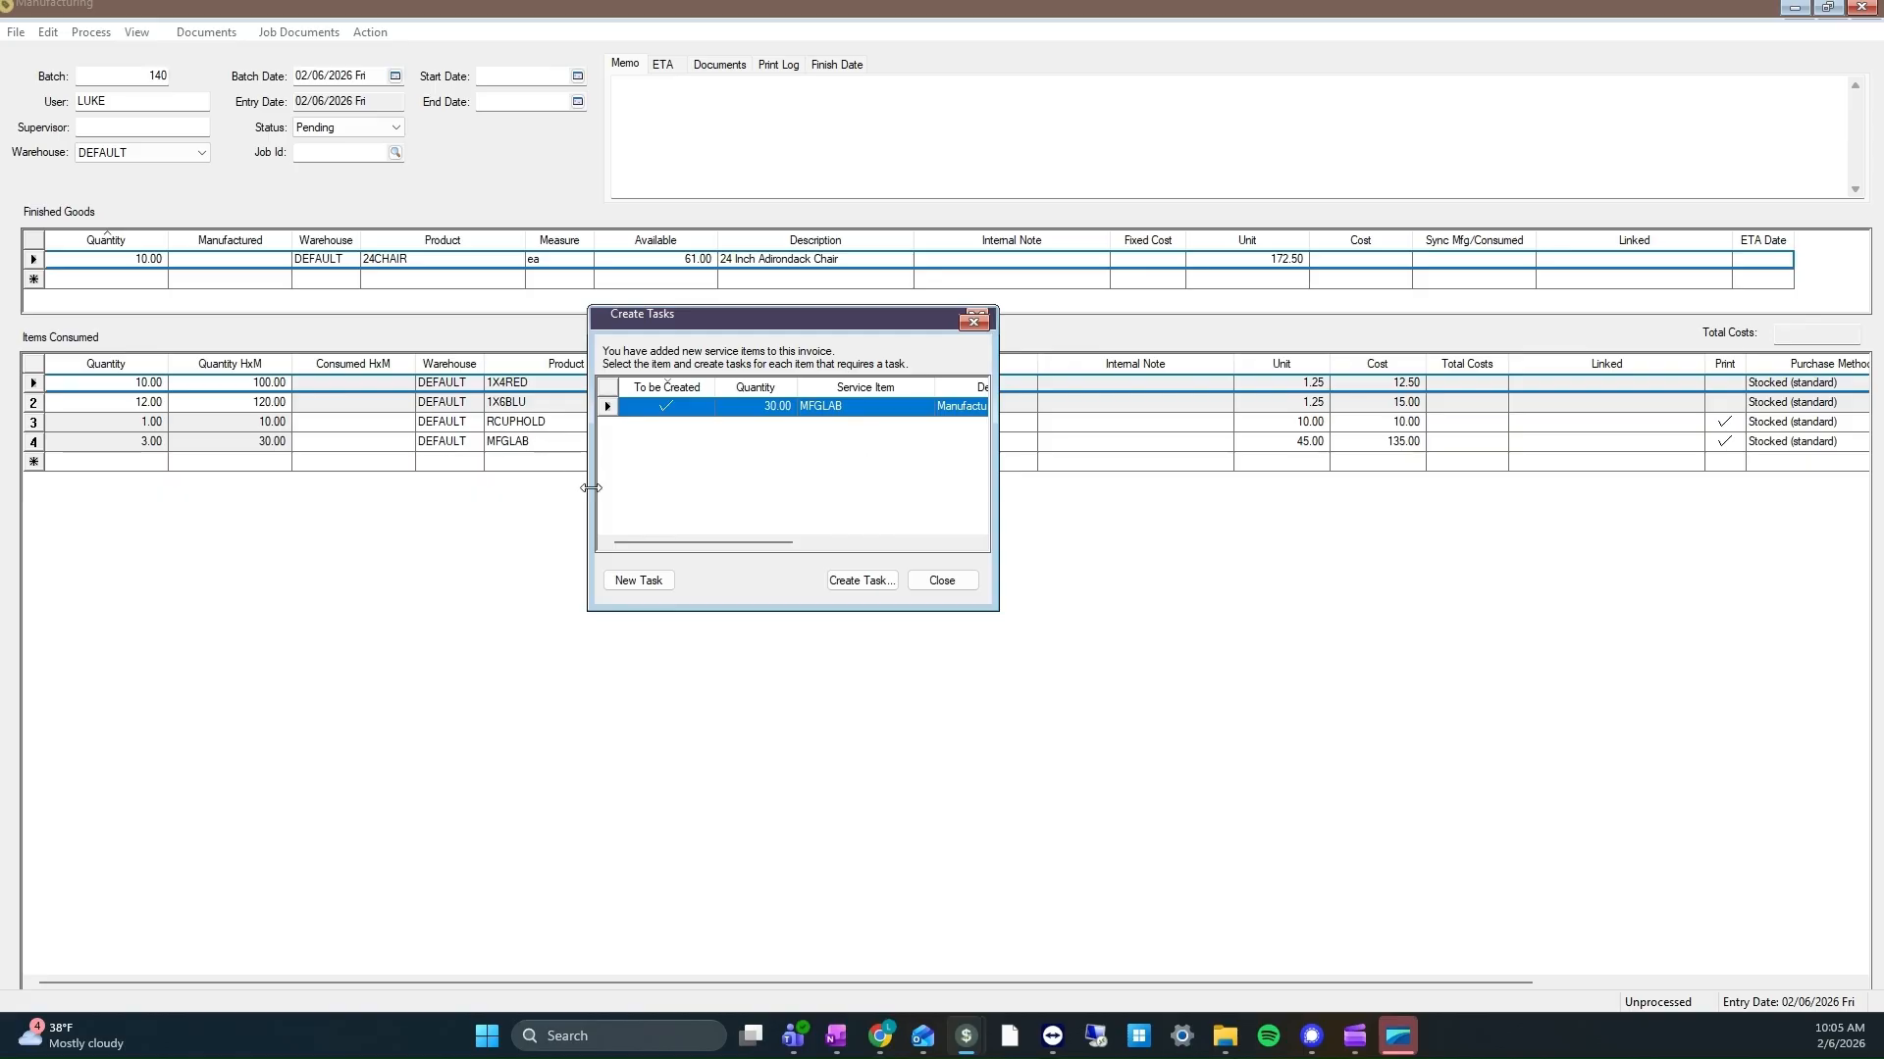
pyautogui.click(944, 582)
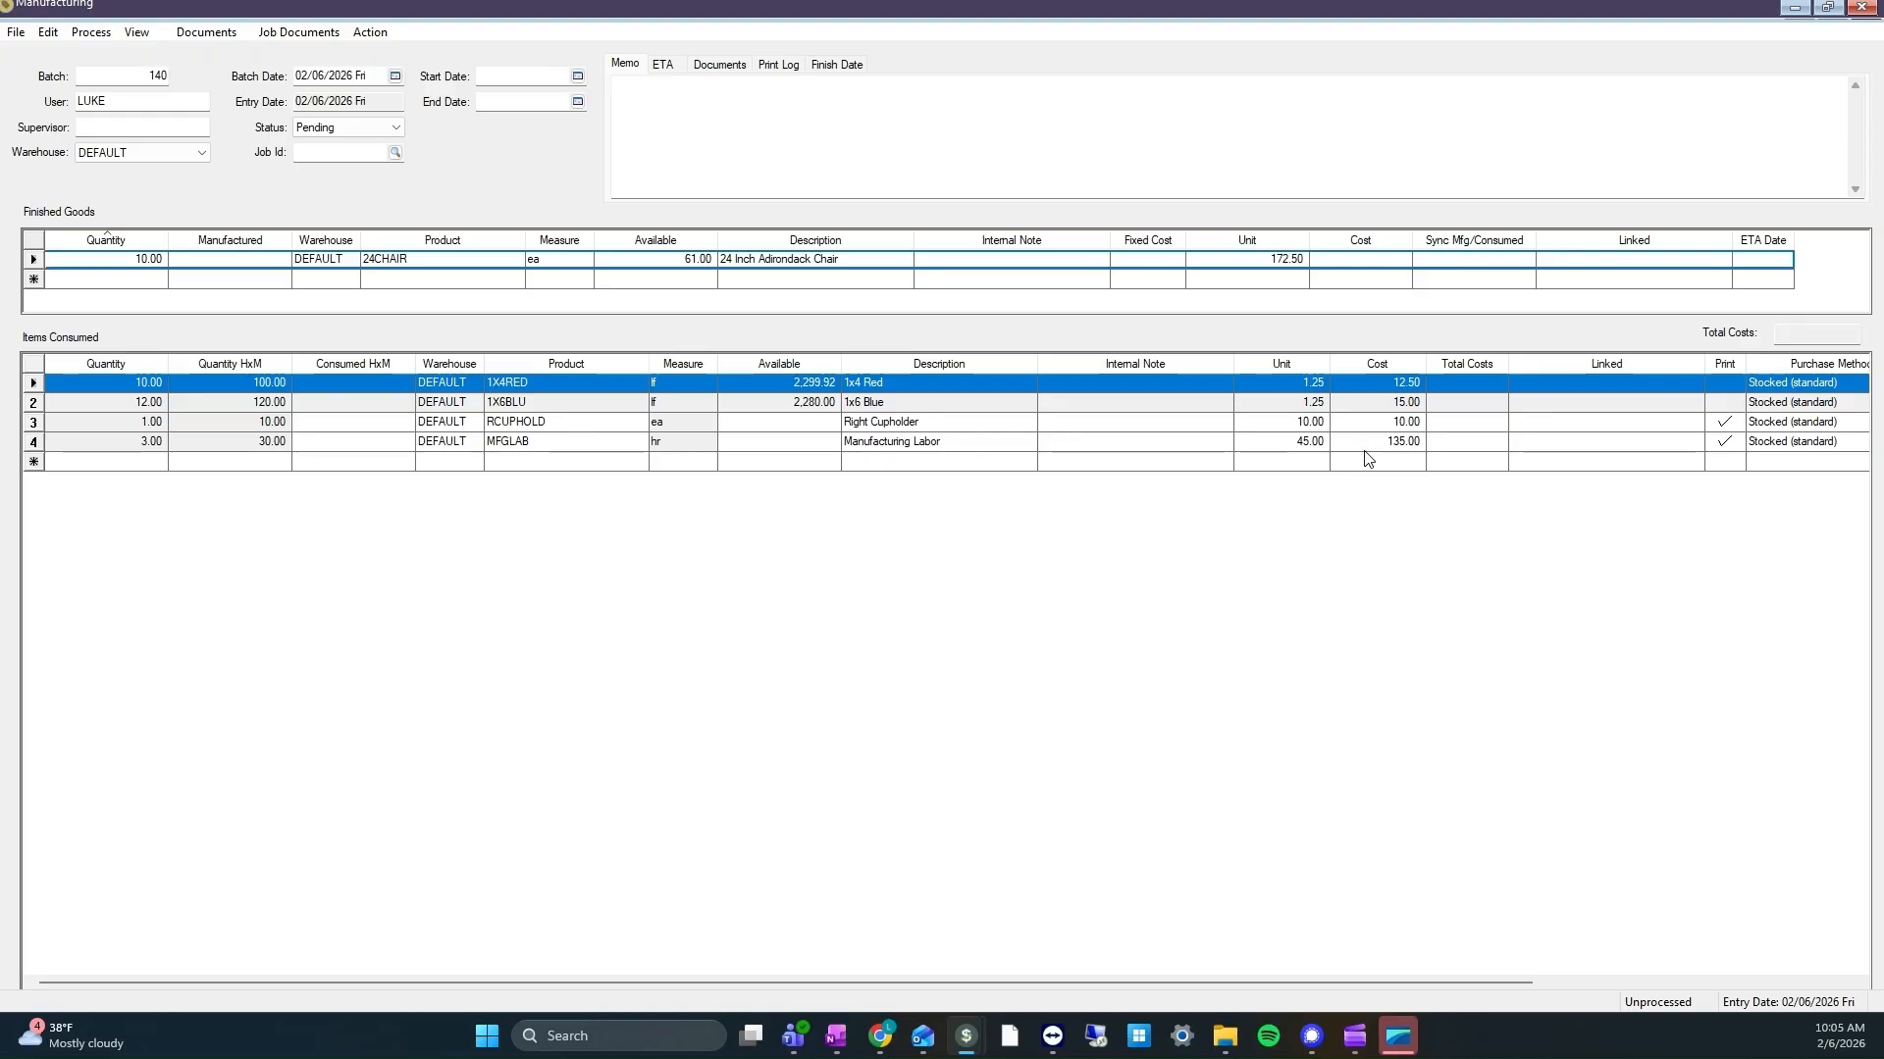
# Link the consumed 1X4RED line to the BUSAME inventory receipt dated 01/27.
pyautogui.rightClick(1569, 391)
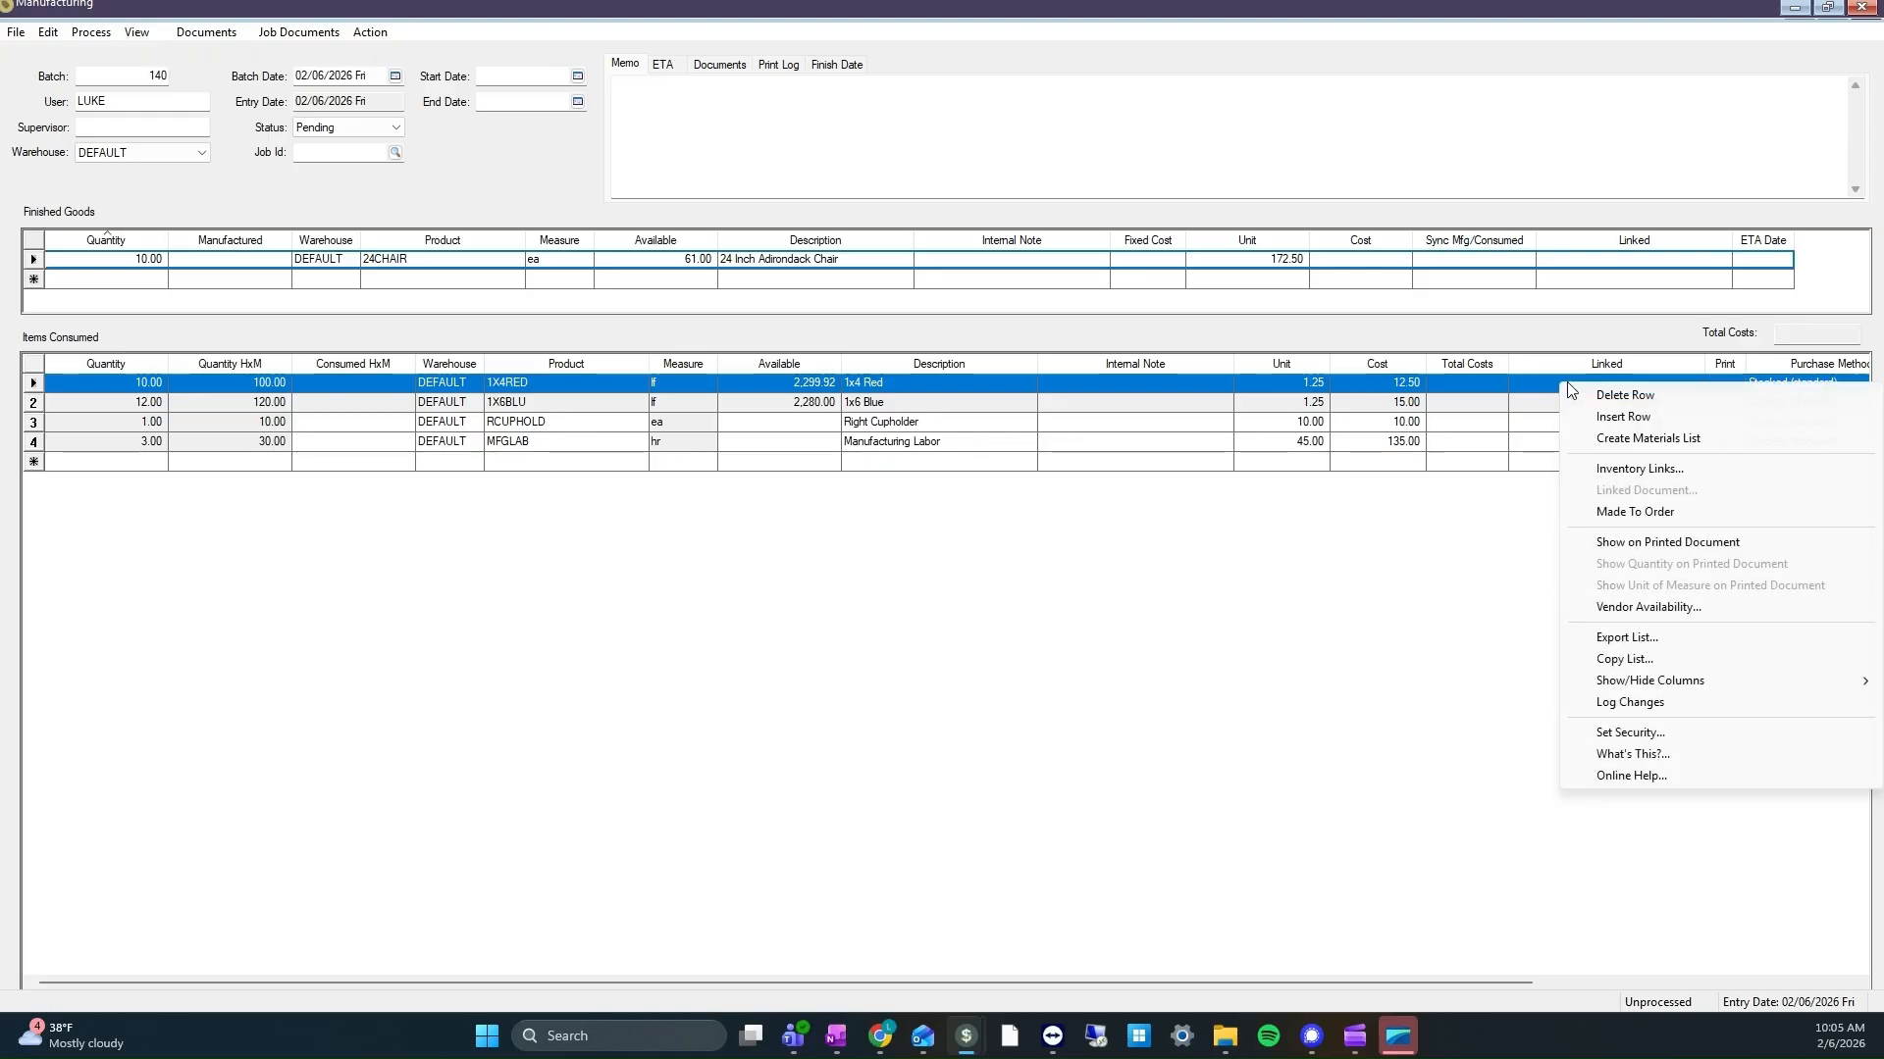
pyautogui.click(1646, 470)
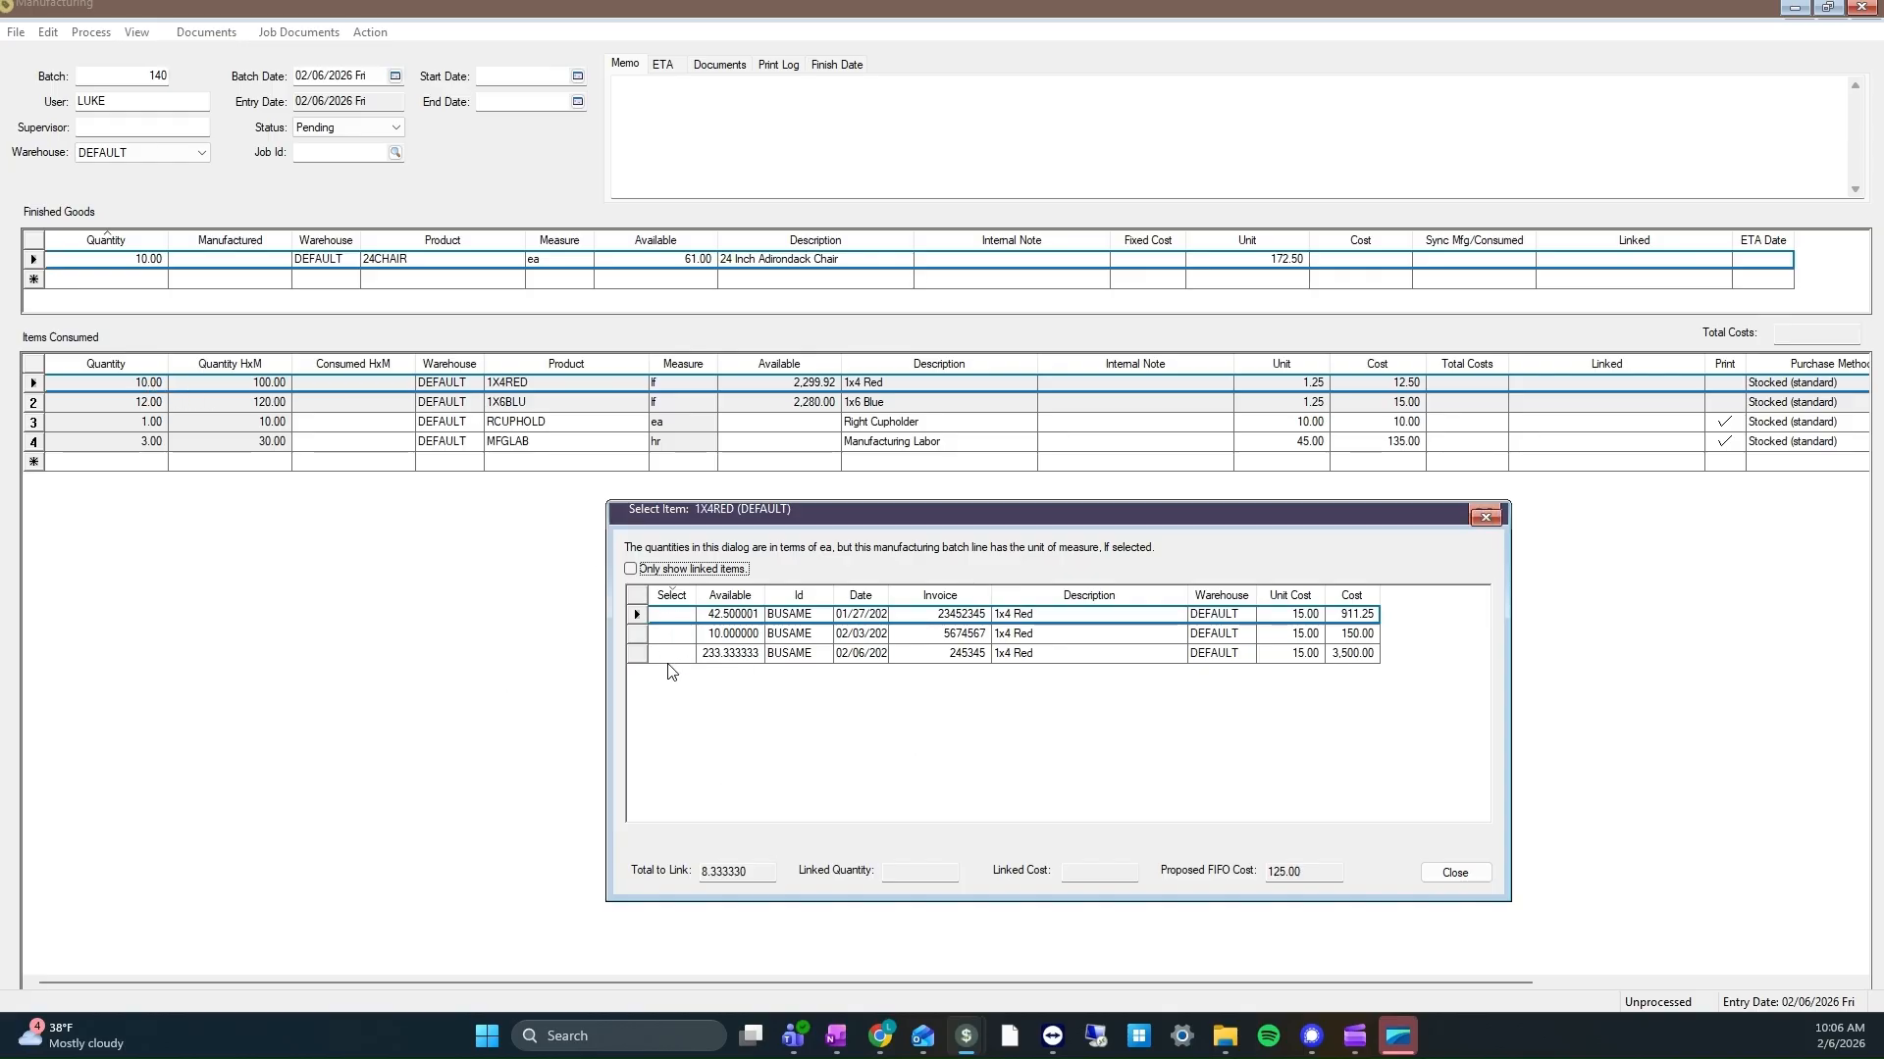
pyautogui.click(671, 615)
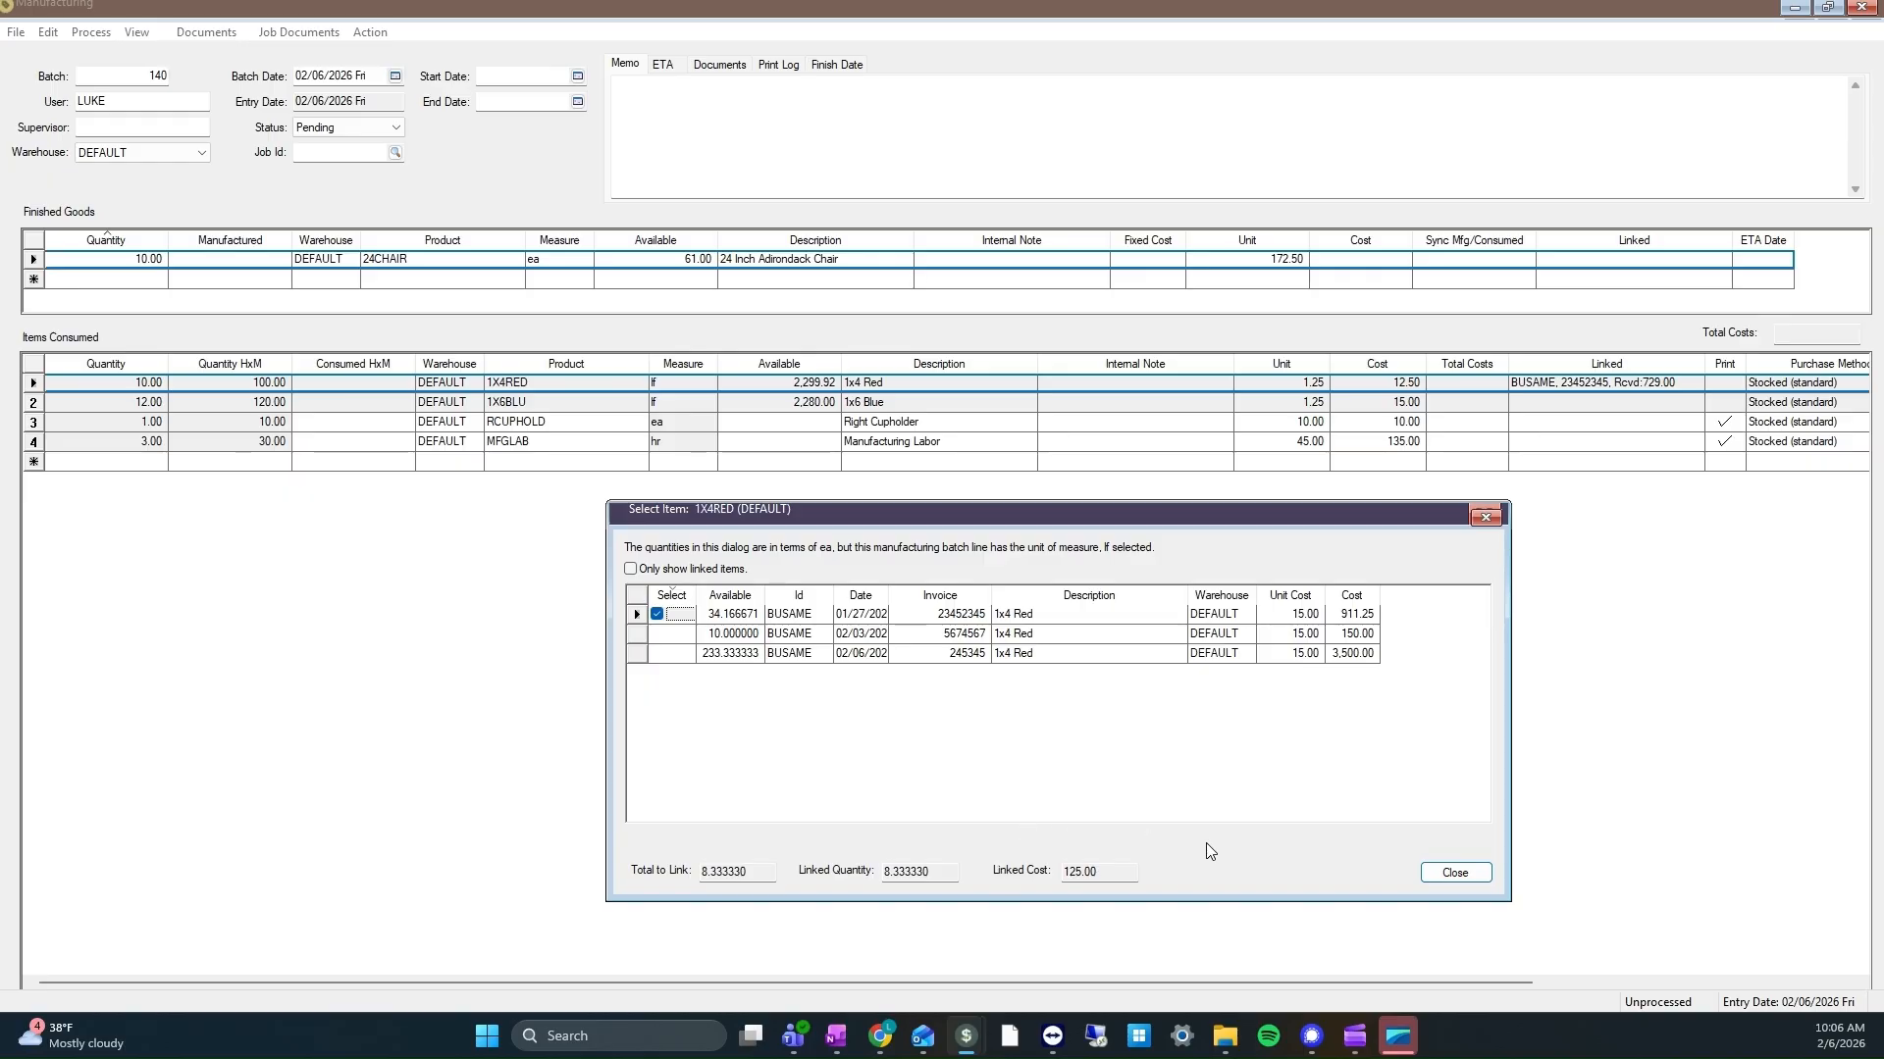
pyautogui.click(1466, 876)
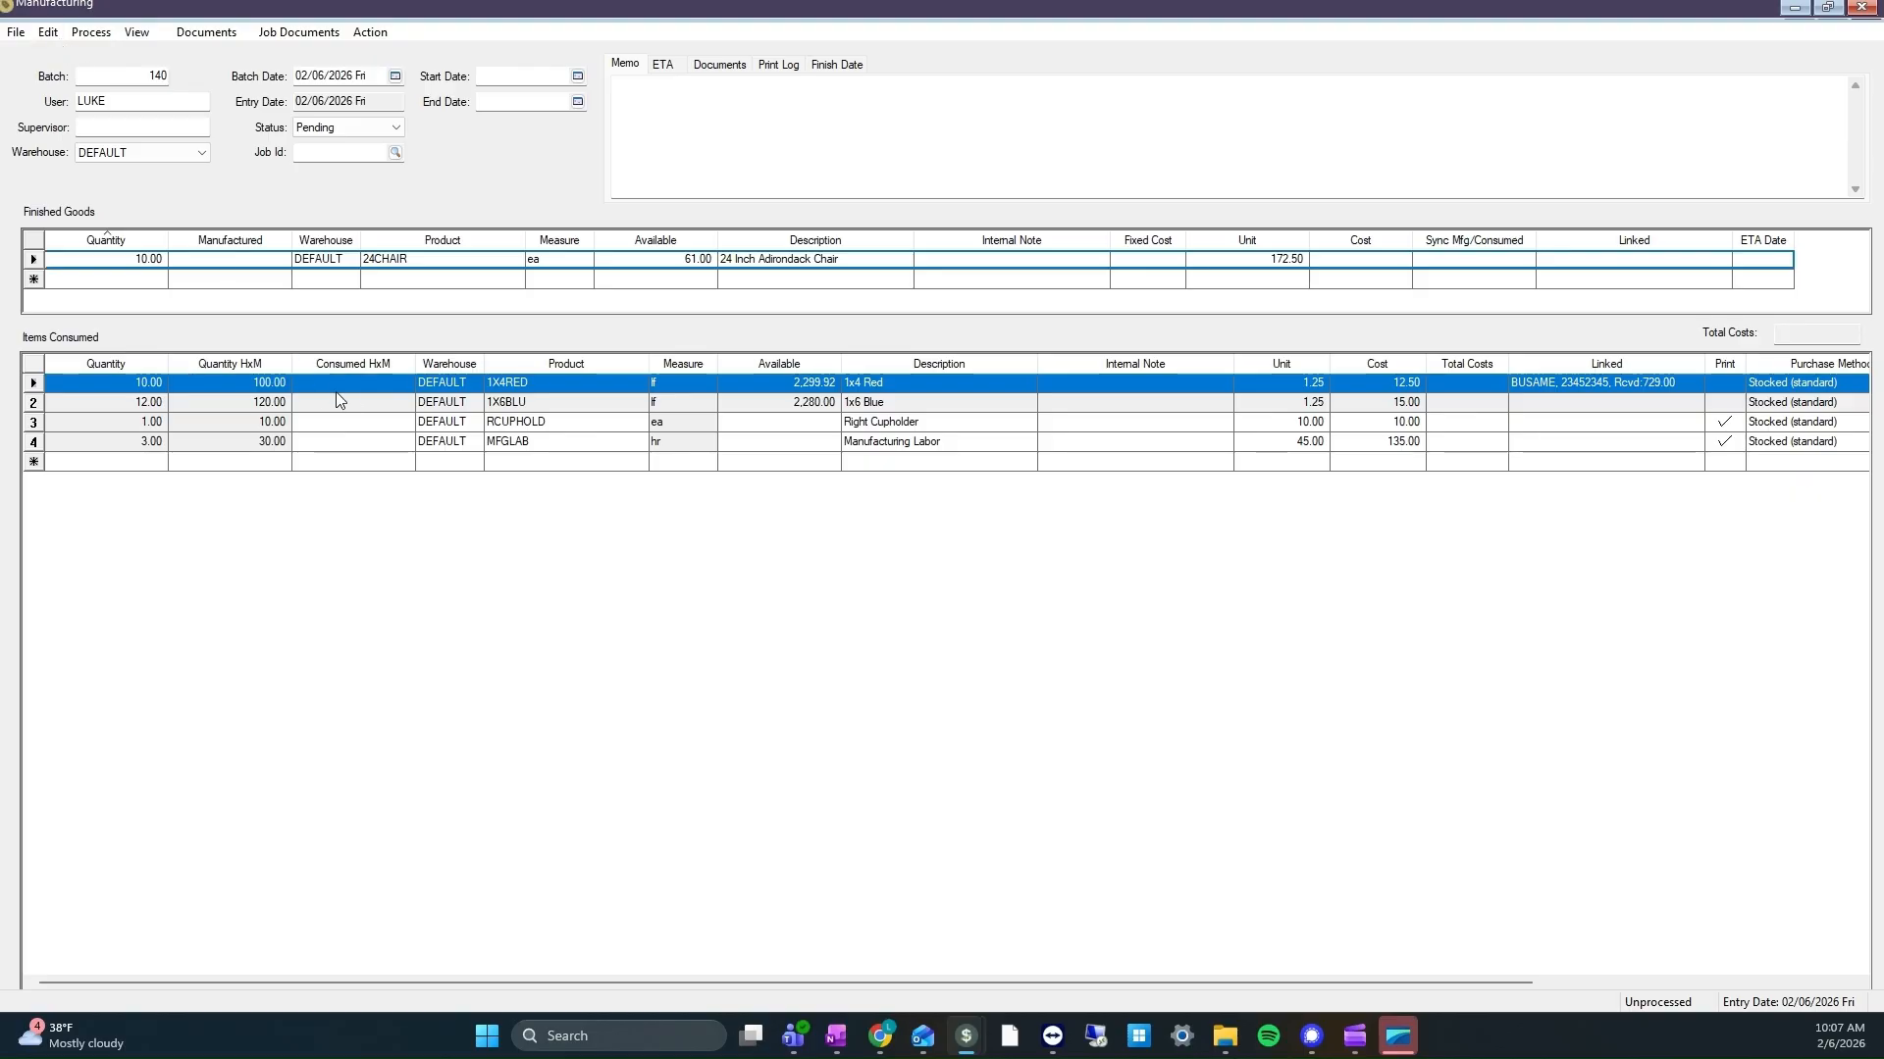
# Set the consumed quantity of 1X4RED to 100, and consume all items of the batch in full.
pyautogui.click(373, 385)
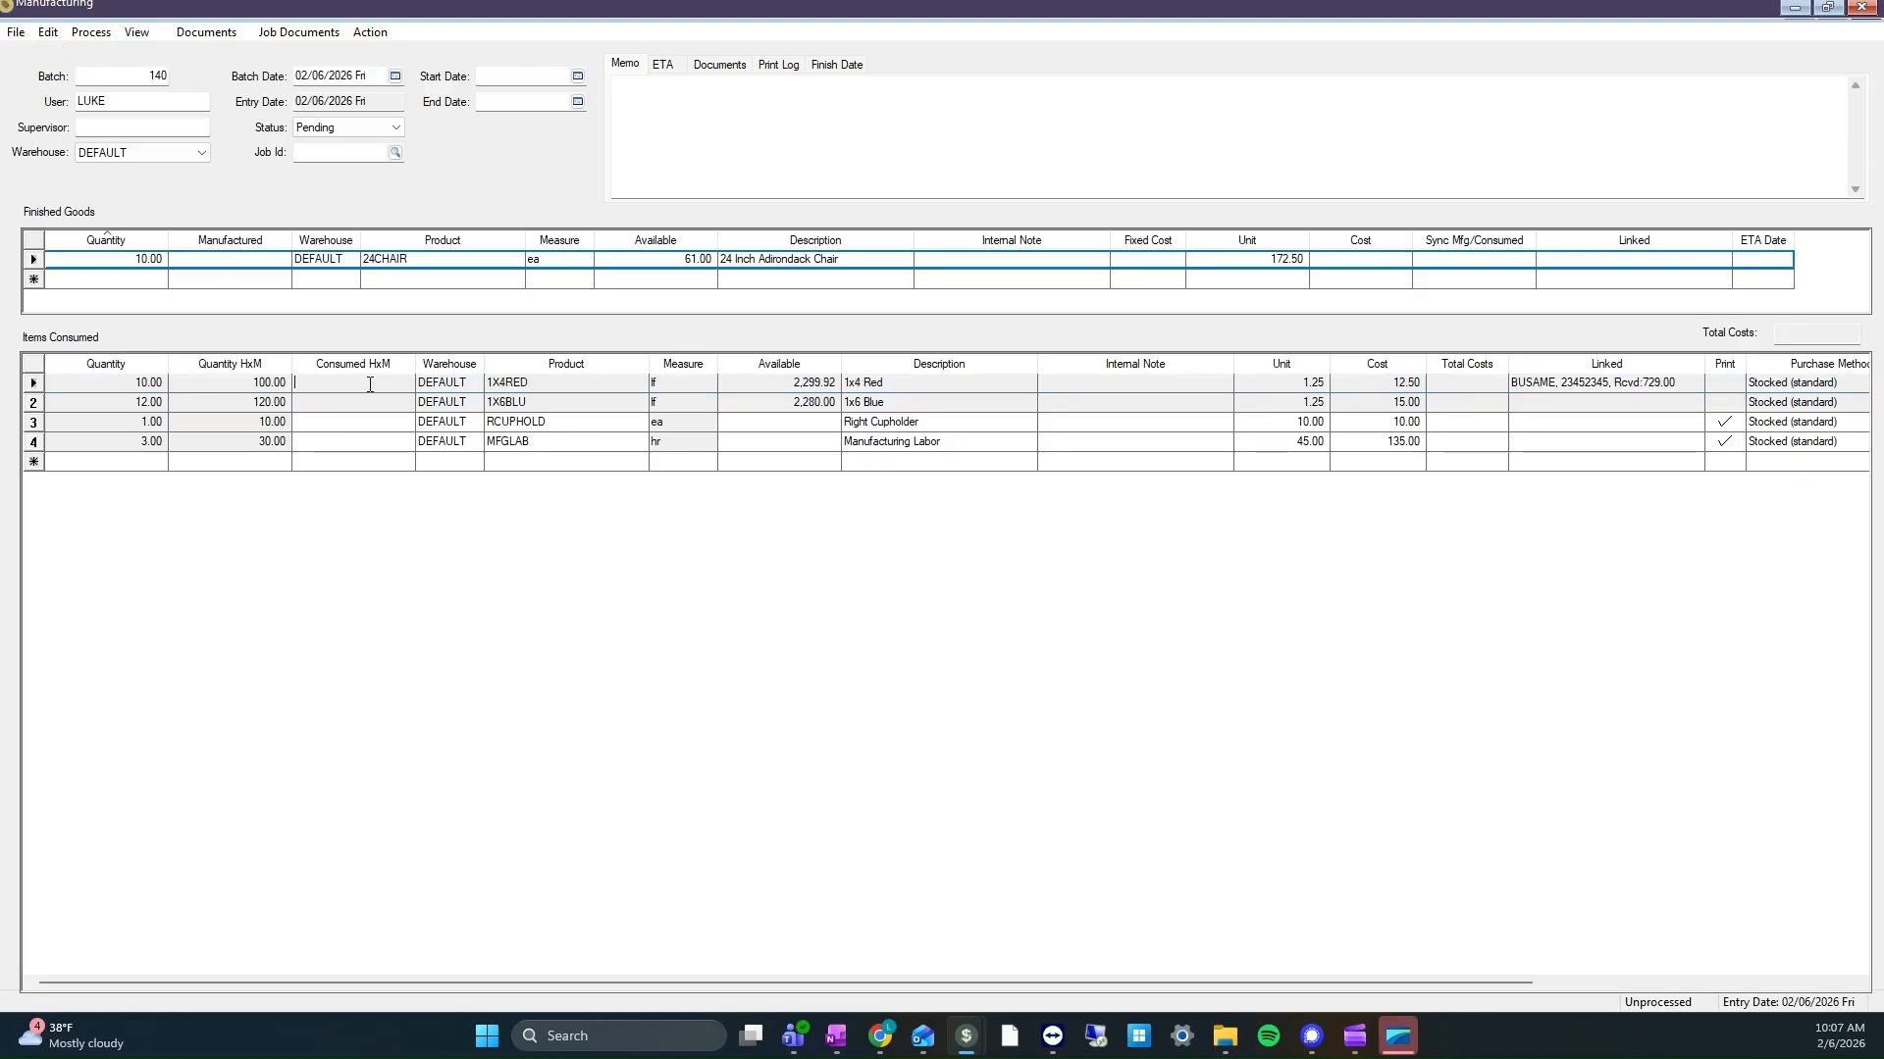
pyautogui.write('100')
pyautogui.press('Tab')
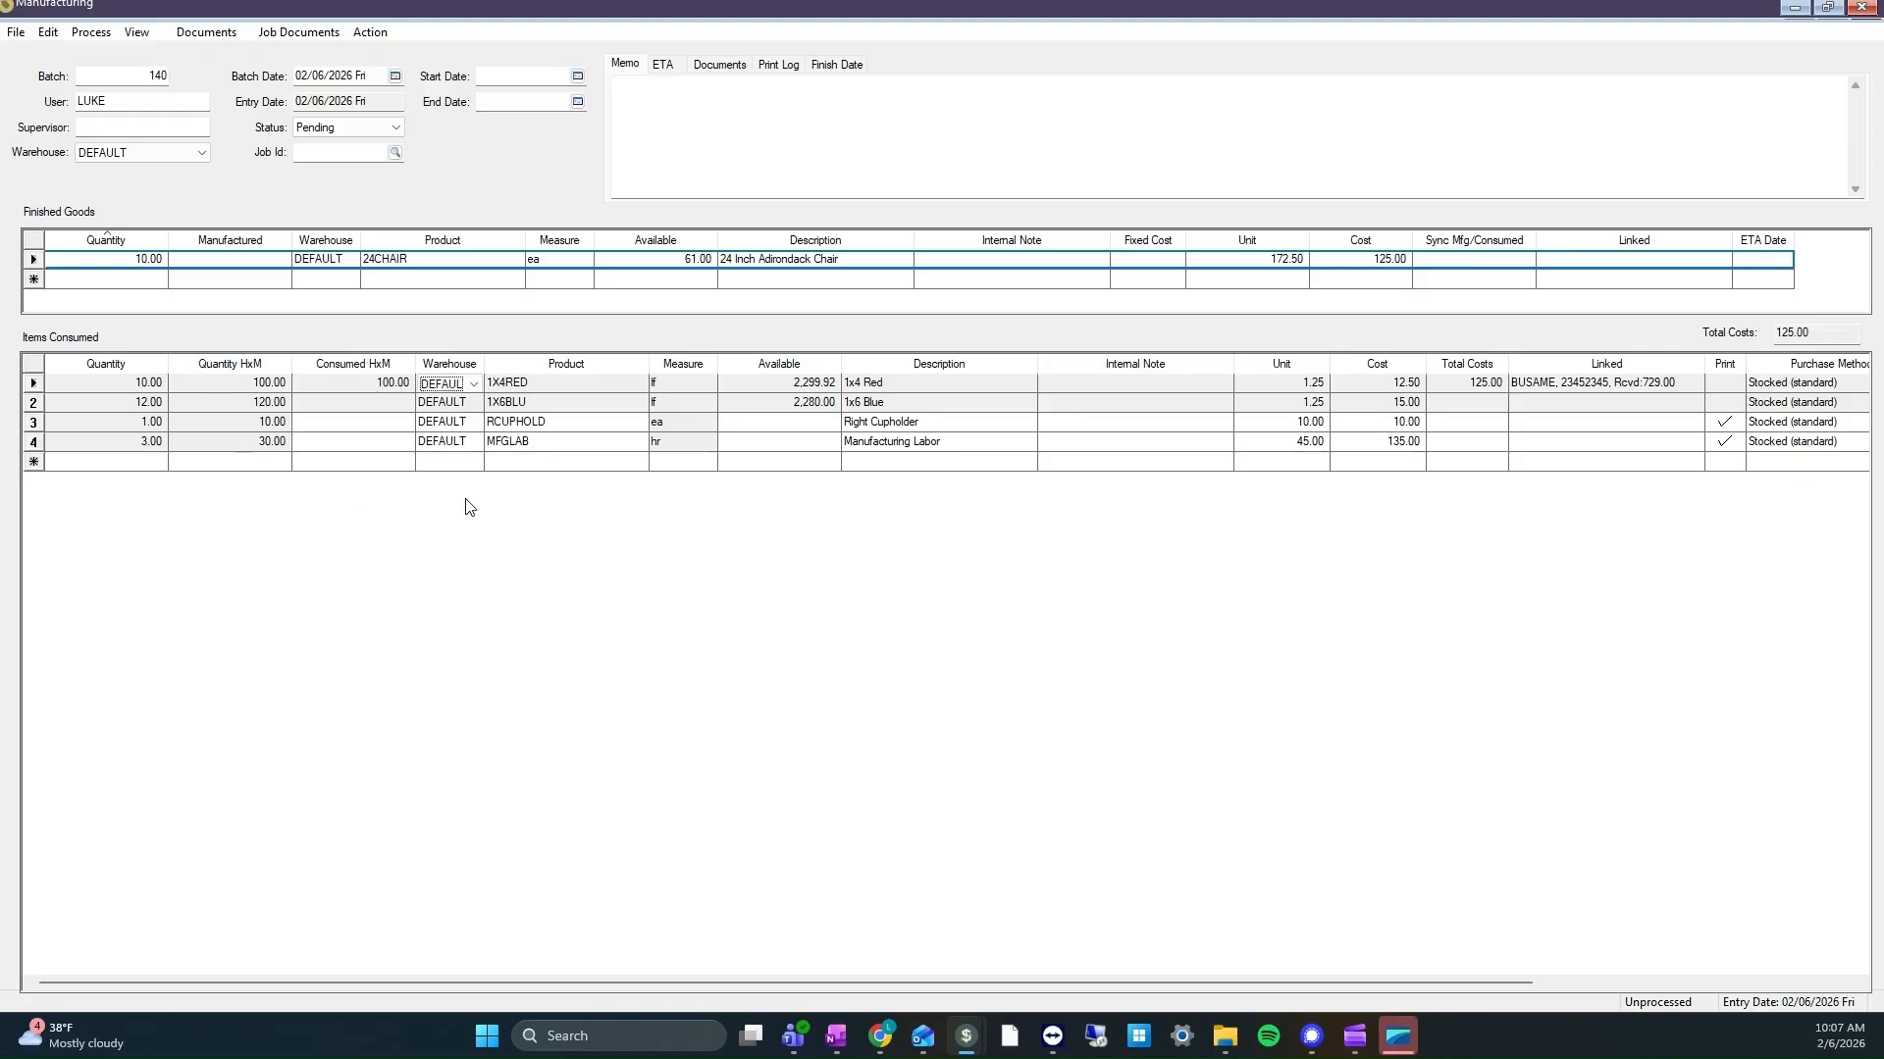
pyautogui.click(48, 33)
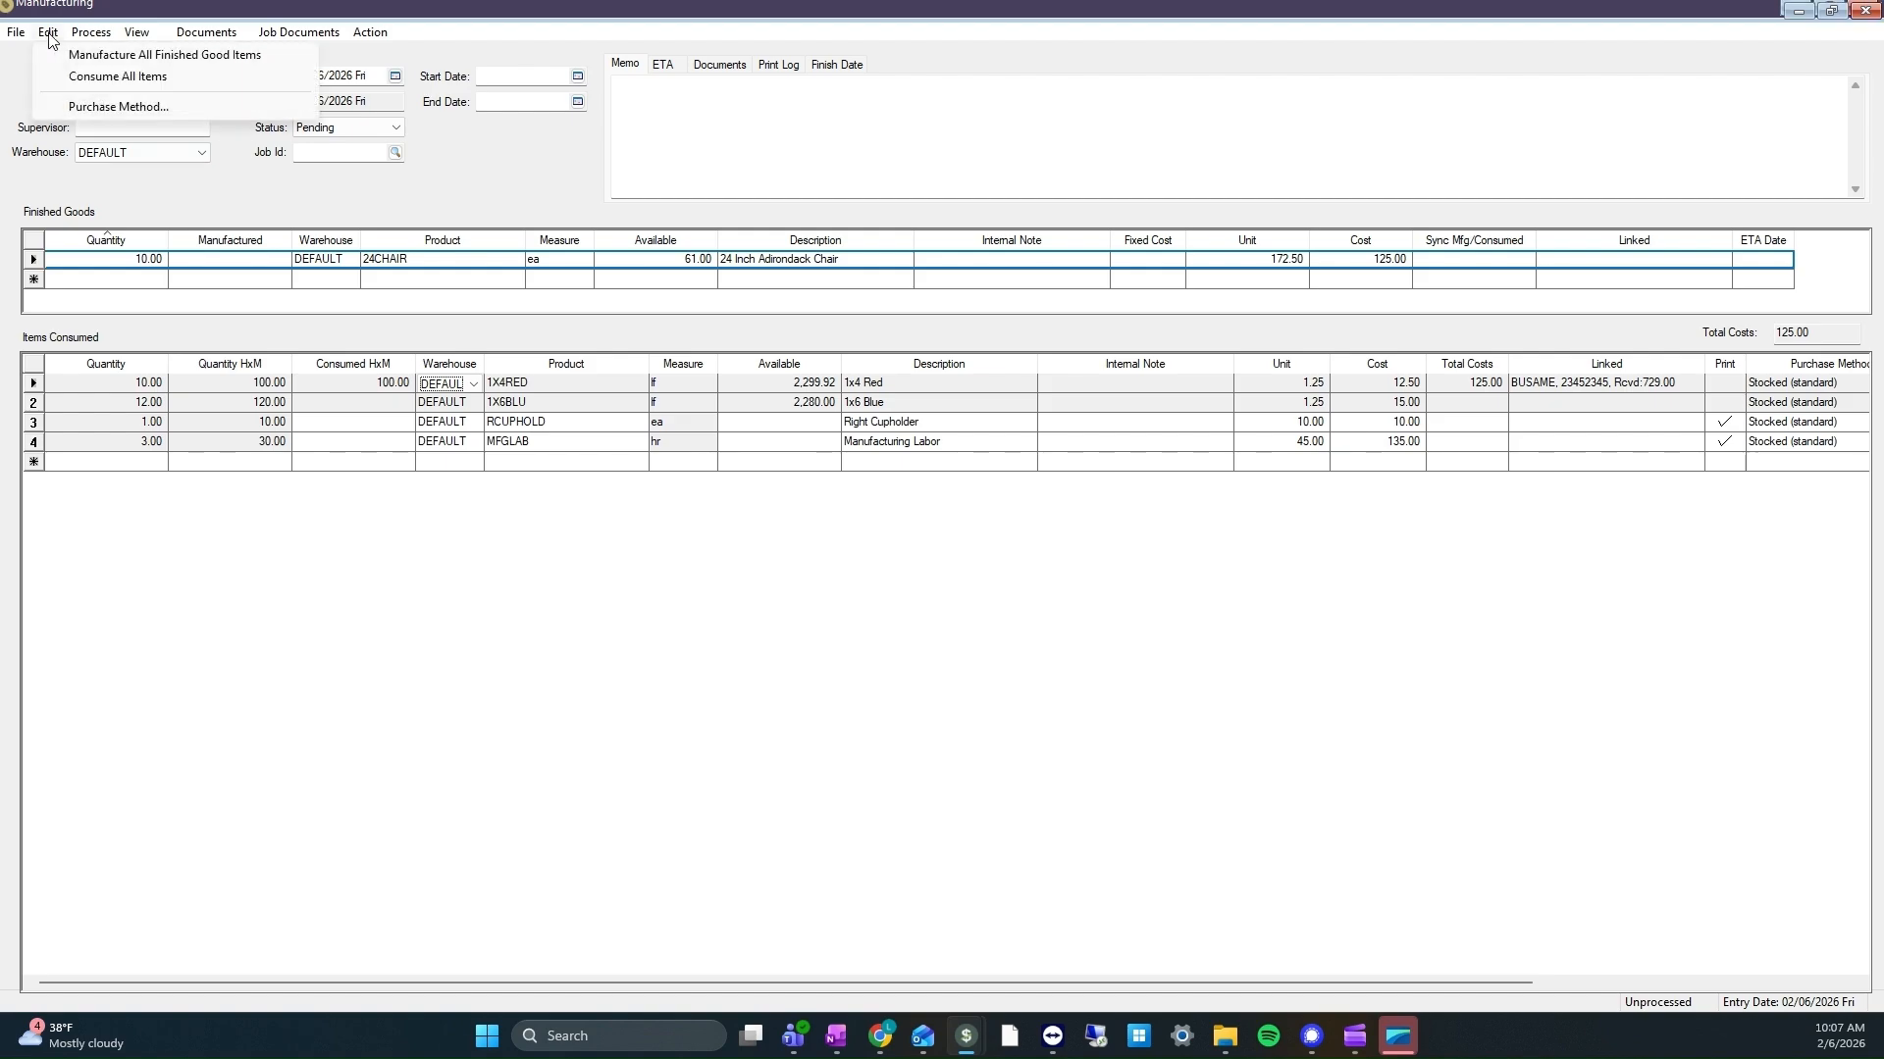
pyautogui.click(110, 77)
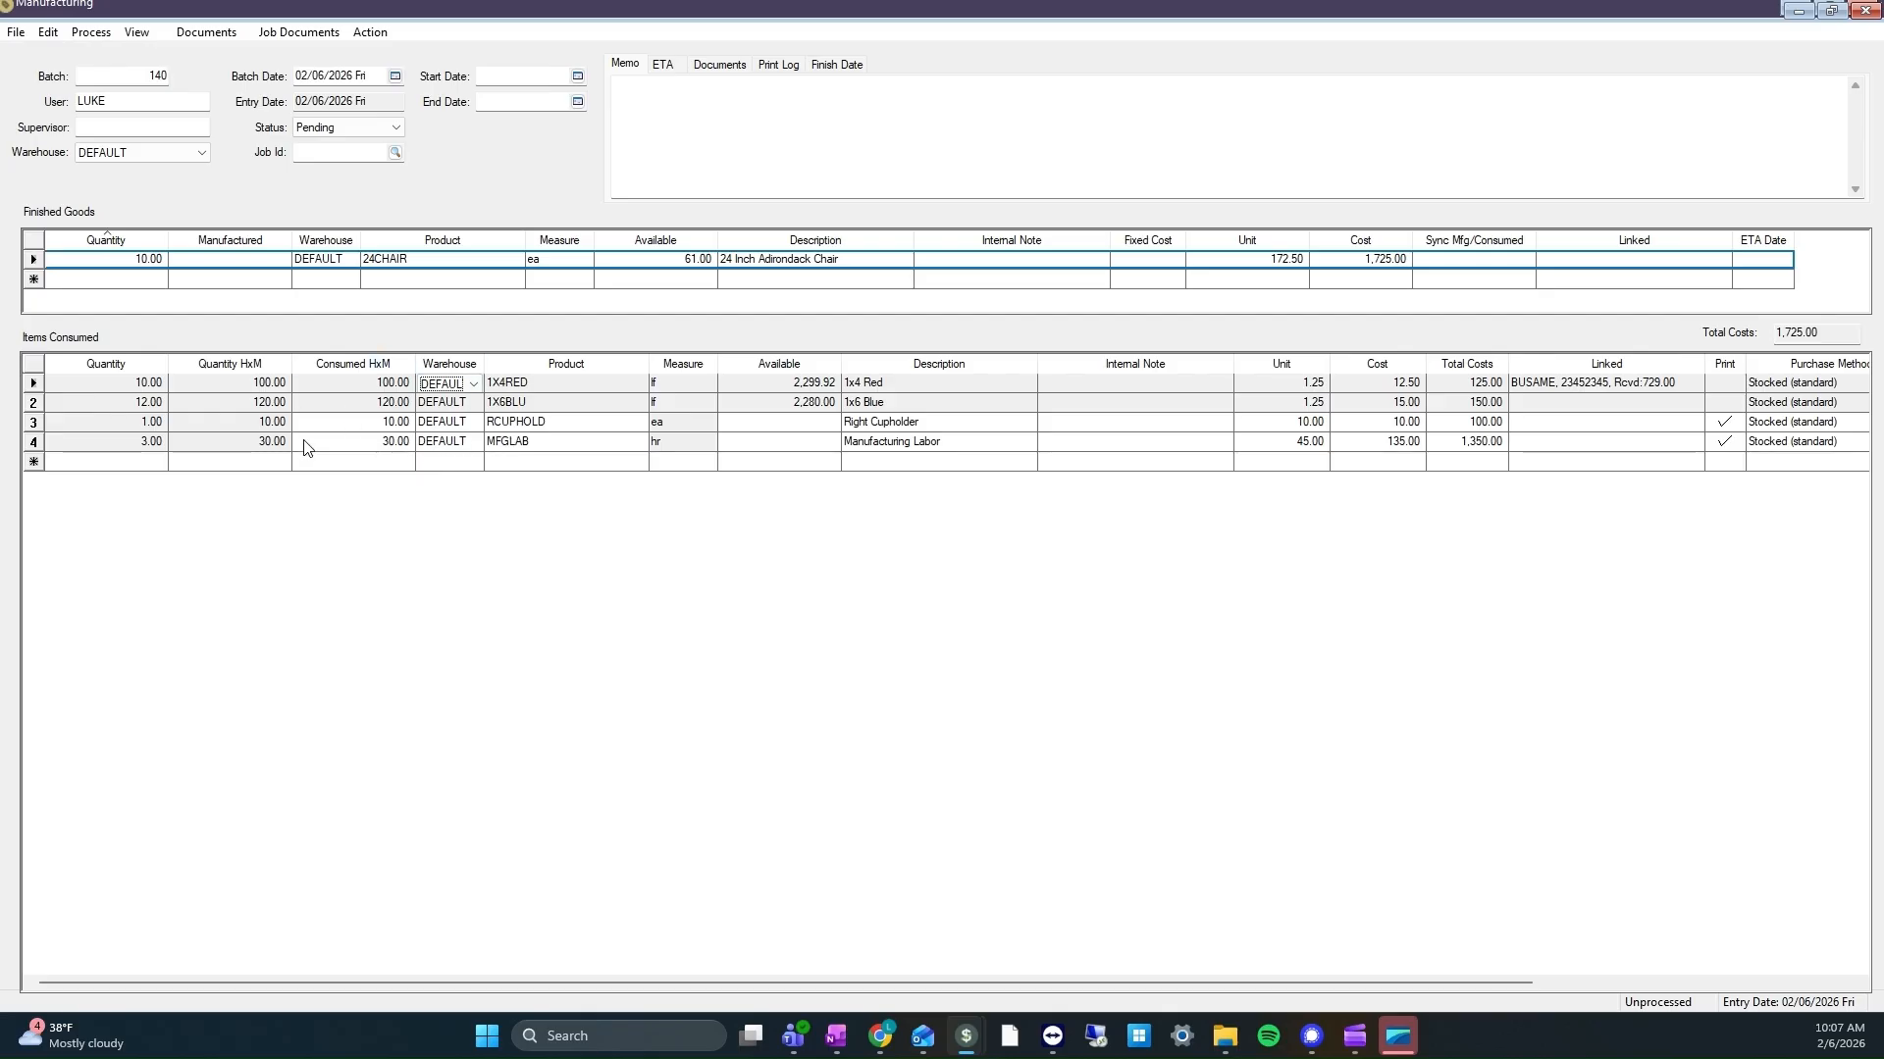
# Manufacture all finished good items so the 24CHAIR line's manufactured quantity is 10.
pyautogui.click(246, 259)
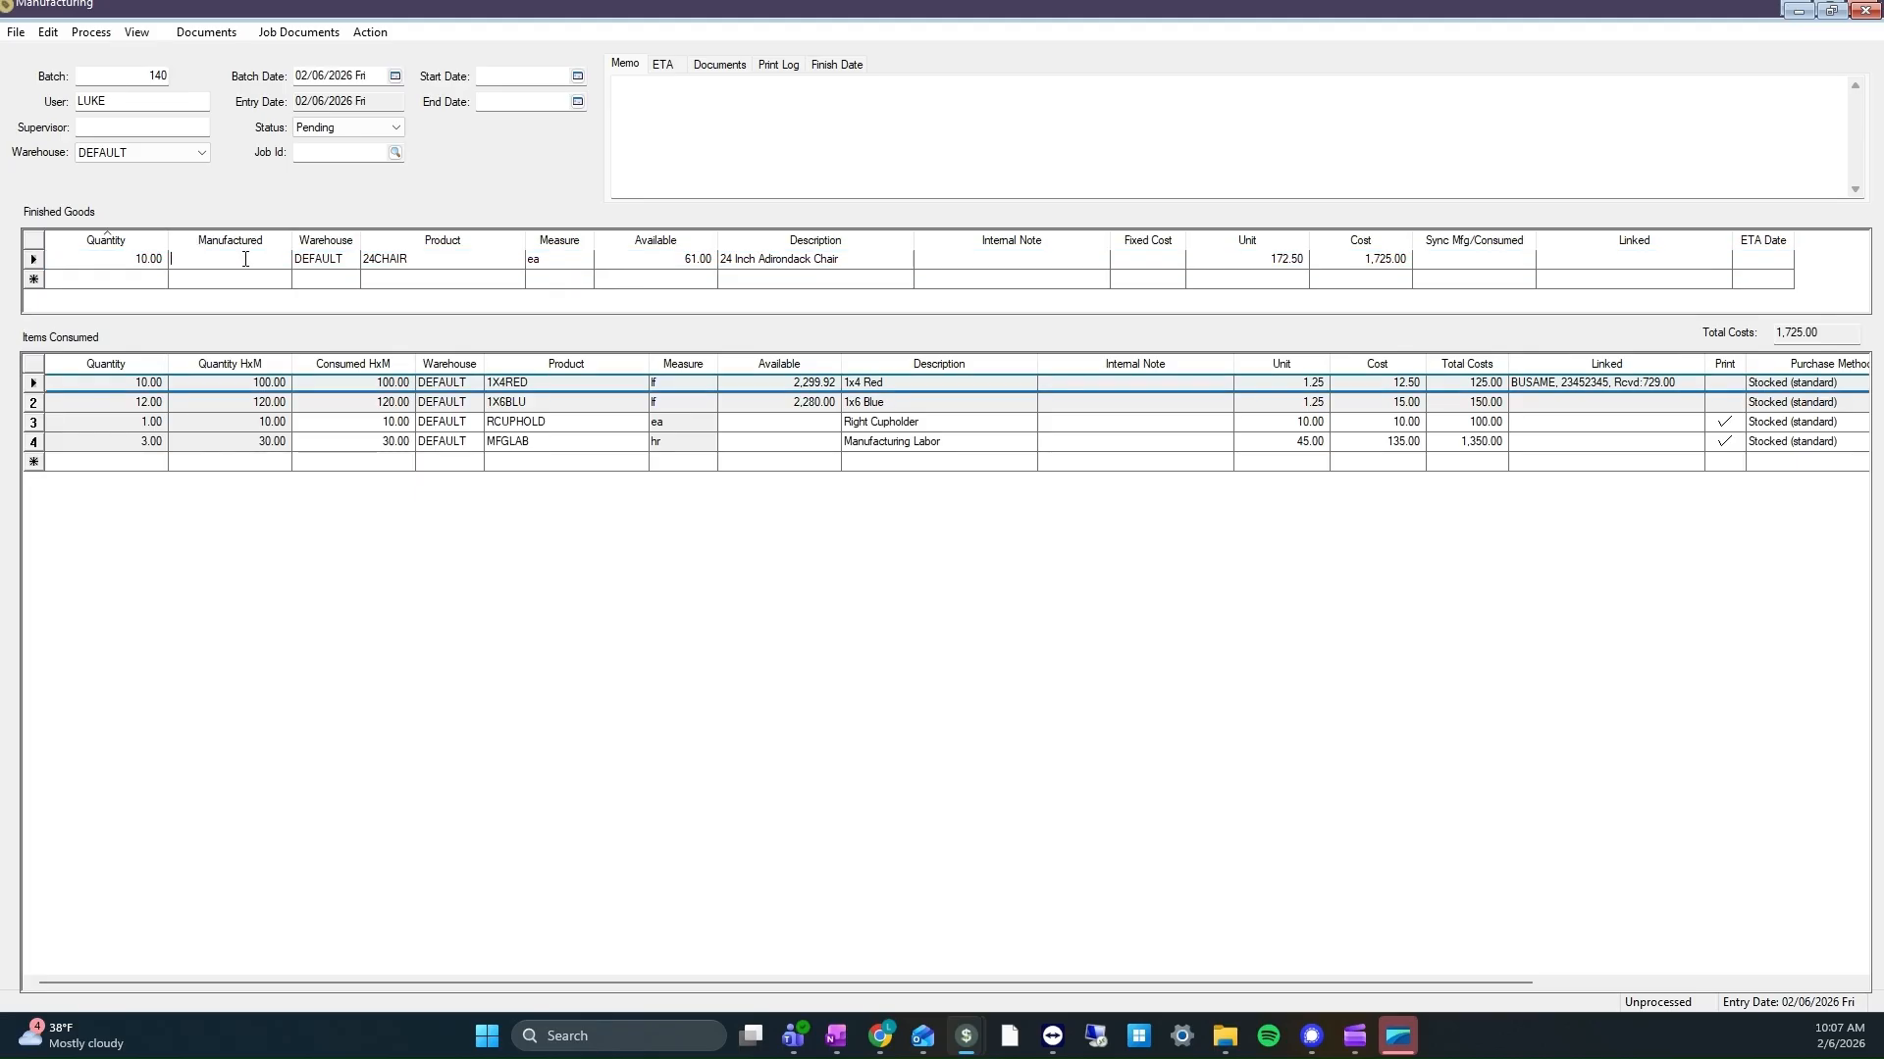
pyautogui.click(49, 33)
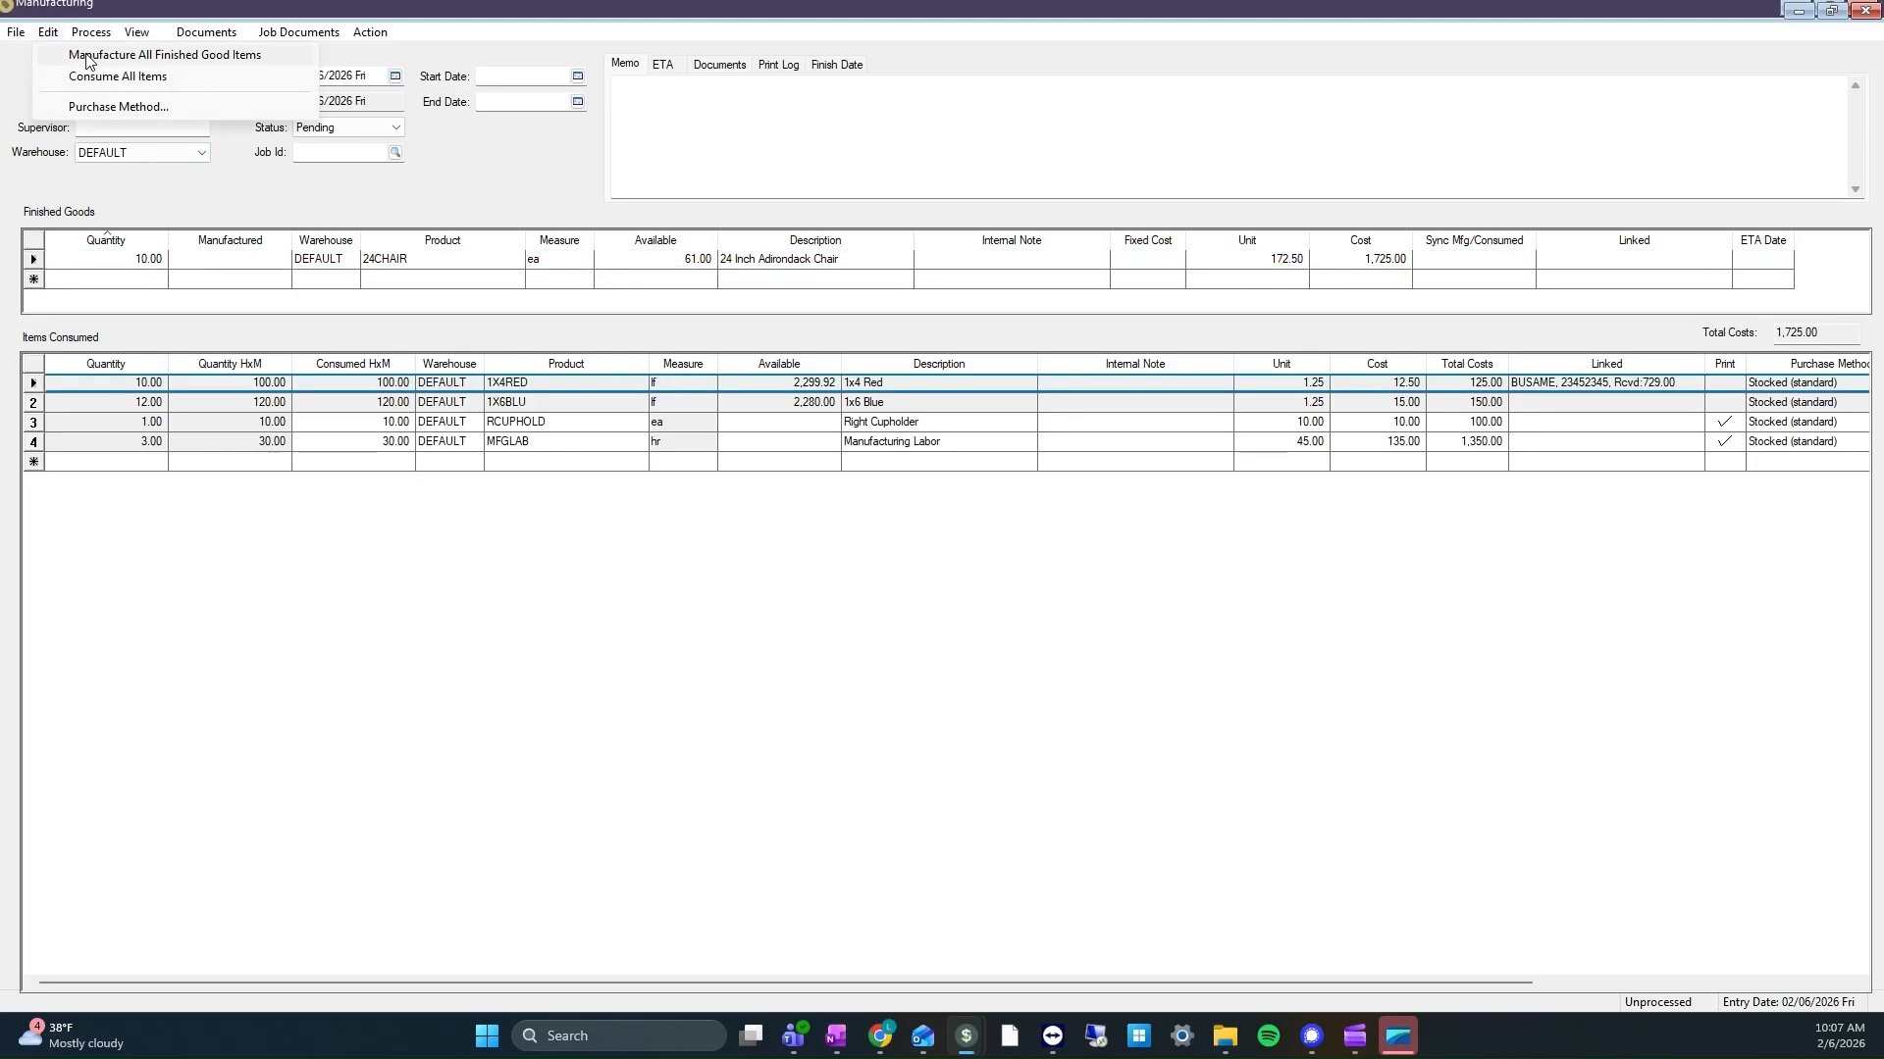
pyautogui.click(252, 56)
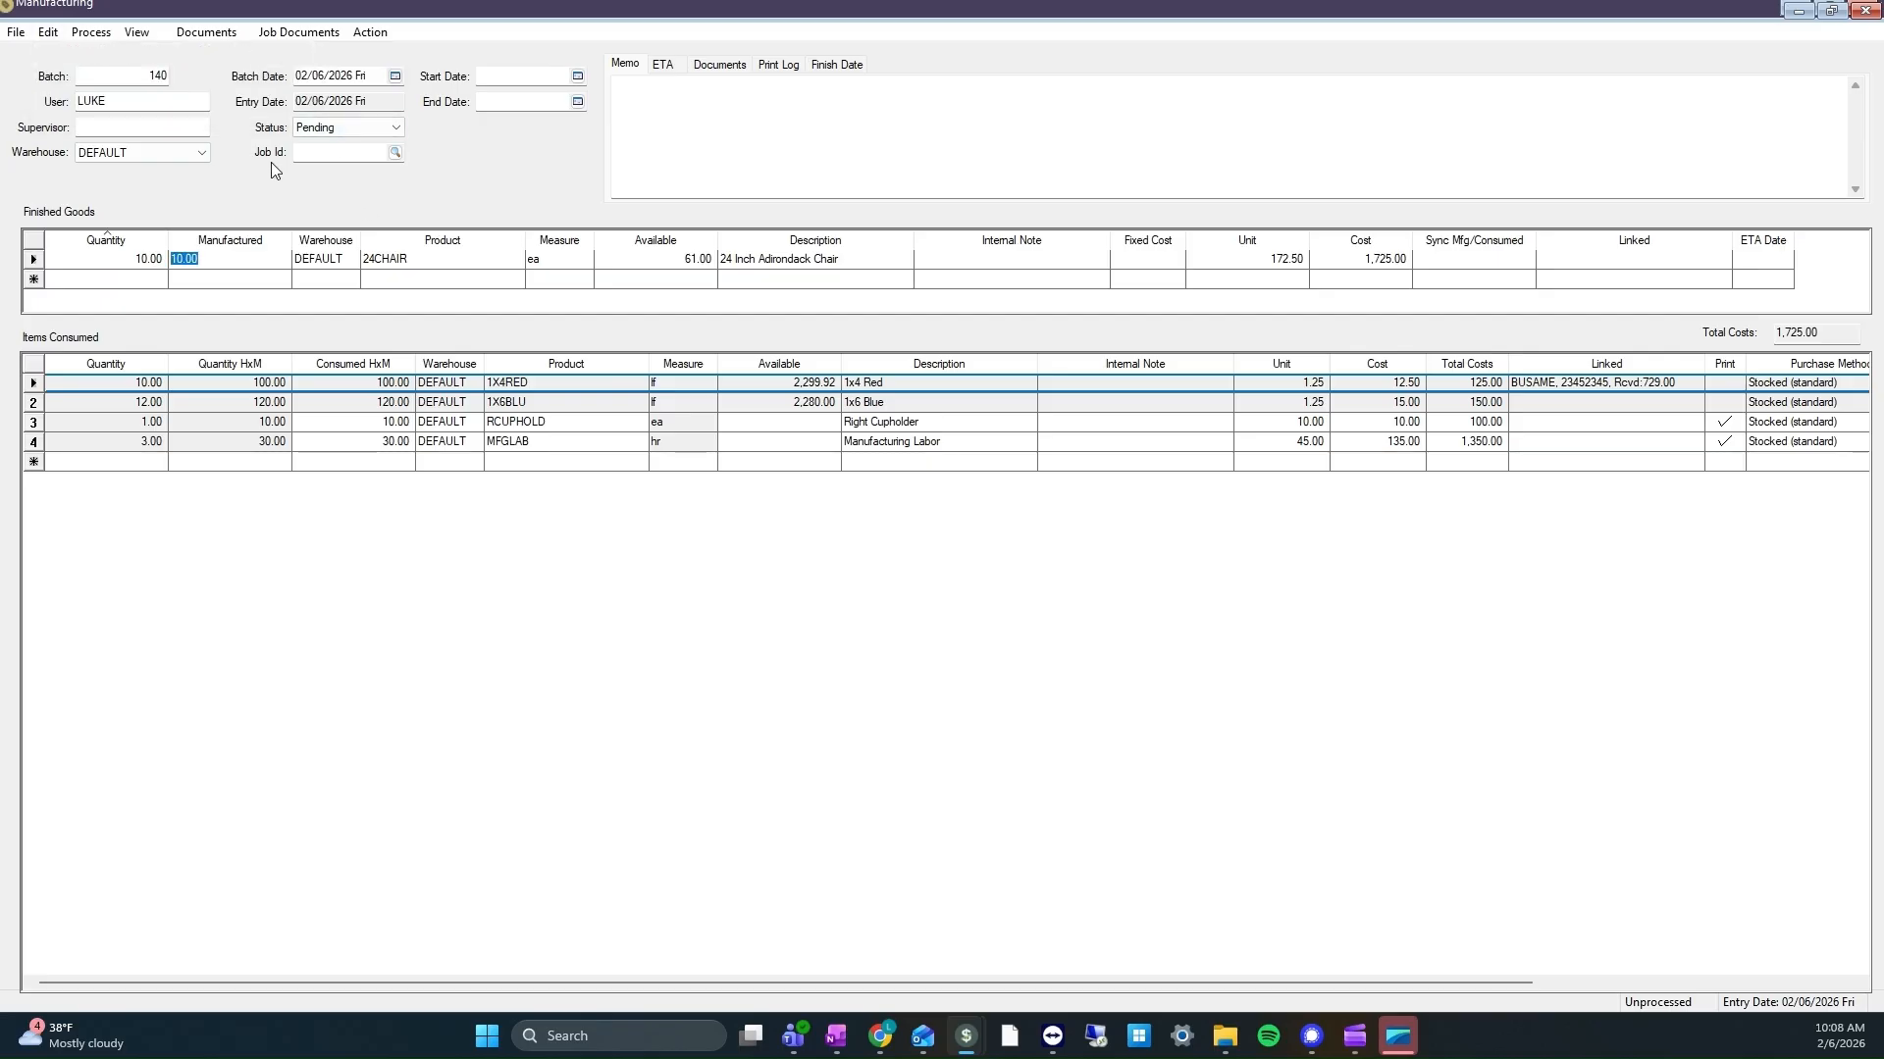
# Process the completed manufacturing batch and close the blank new batch form.
pyautogui.click(90, 35)
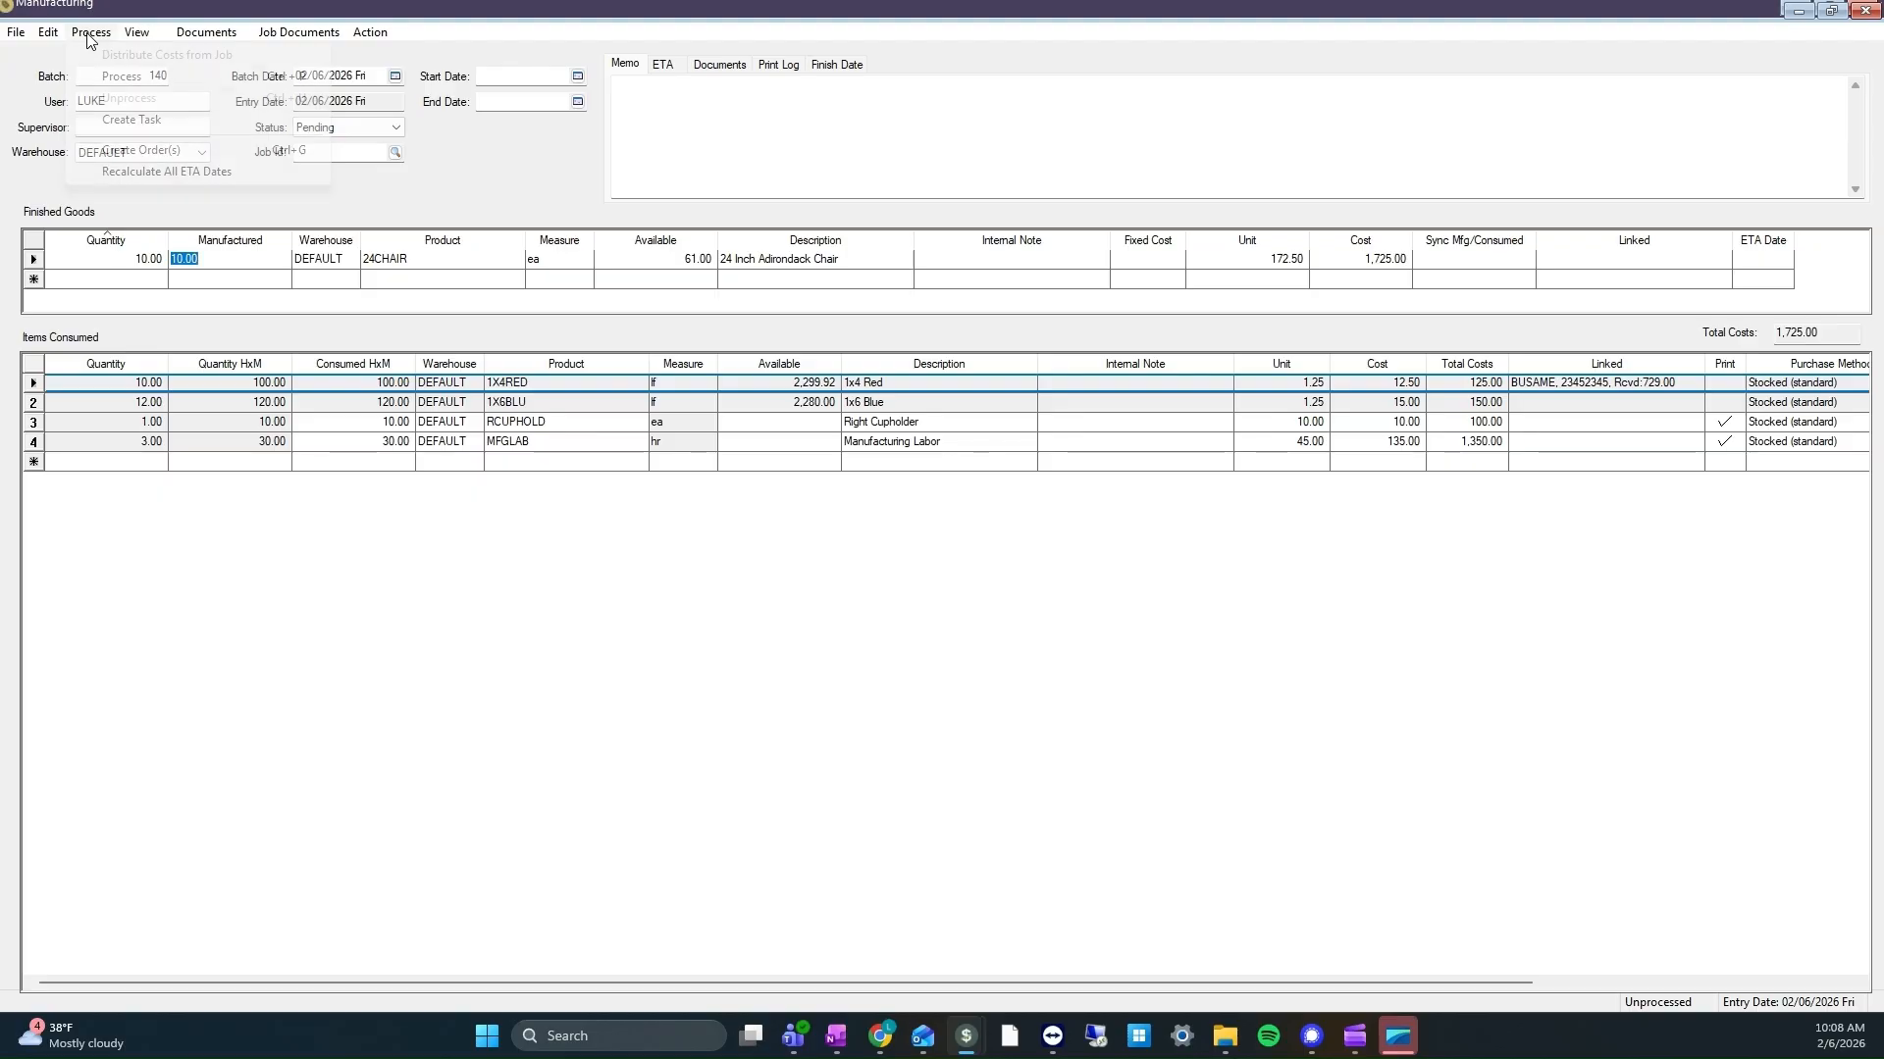
pyautogui.click(145, 78)
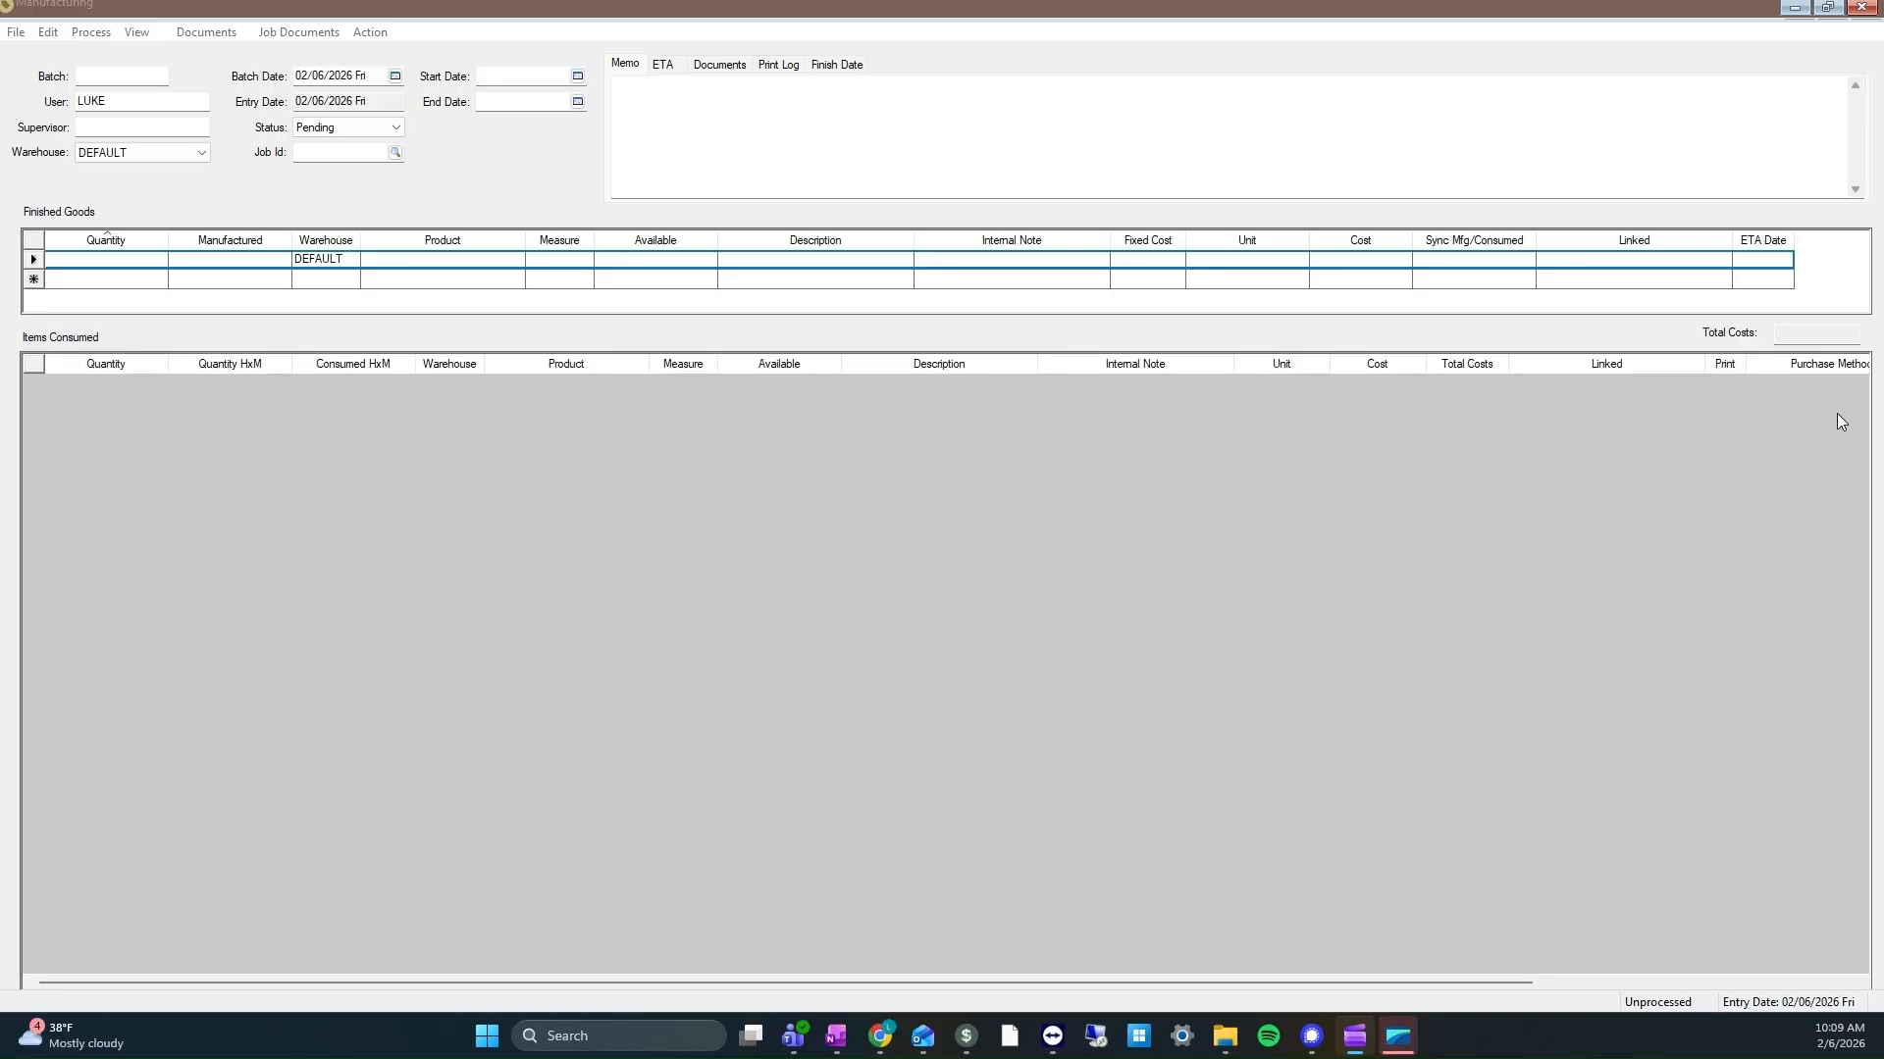
pyautogui.click(1871, 14)
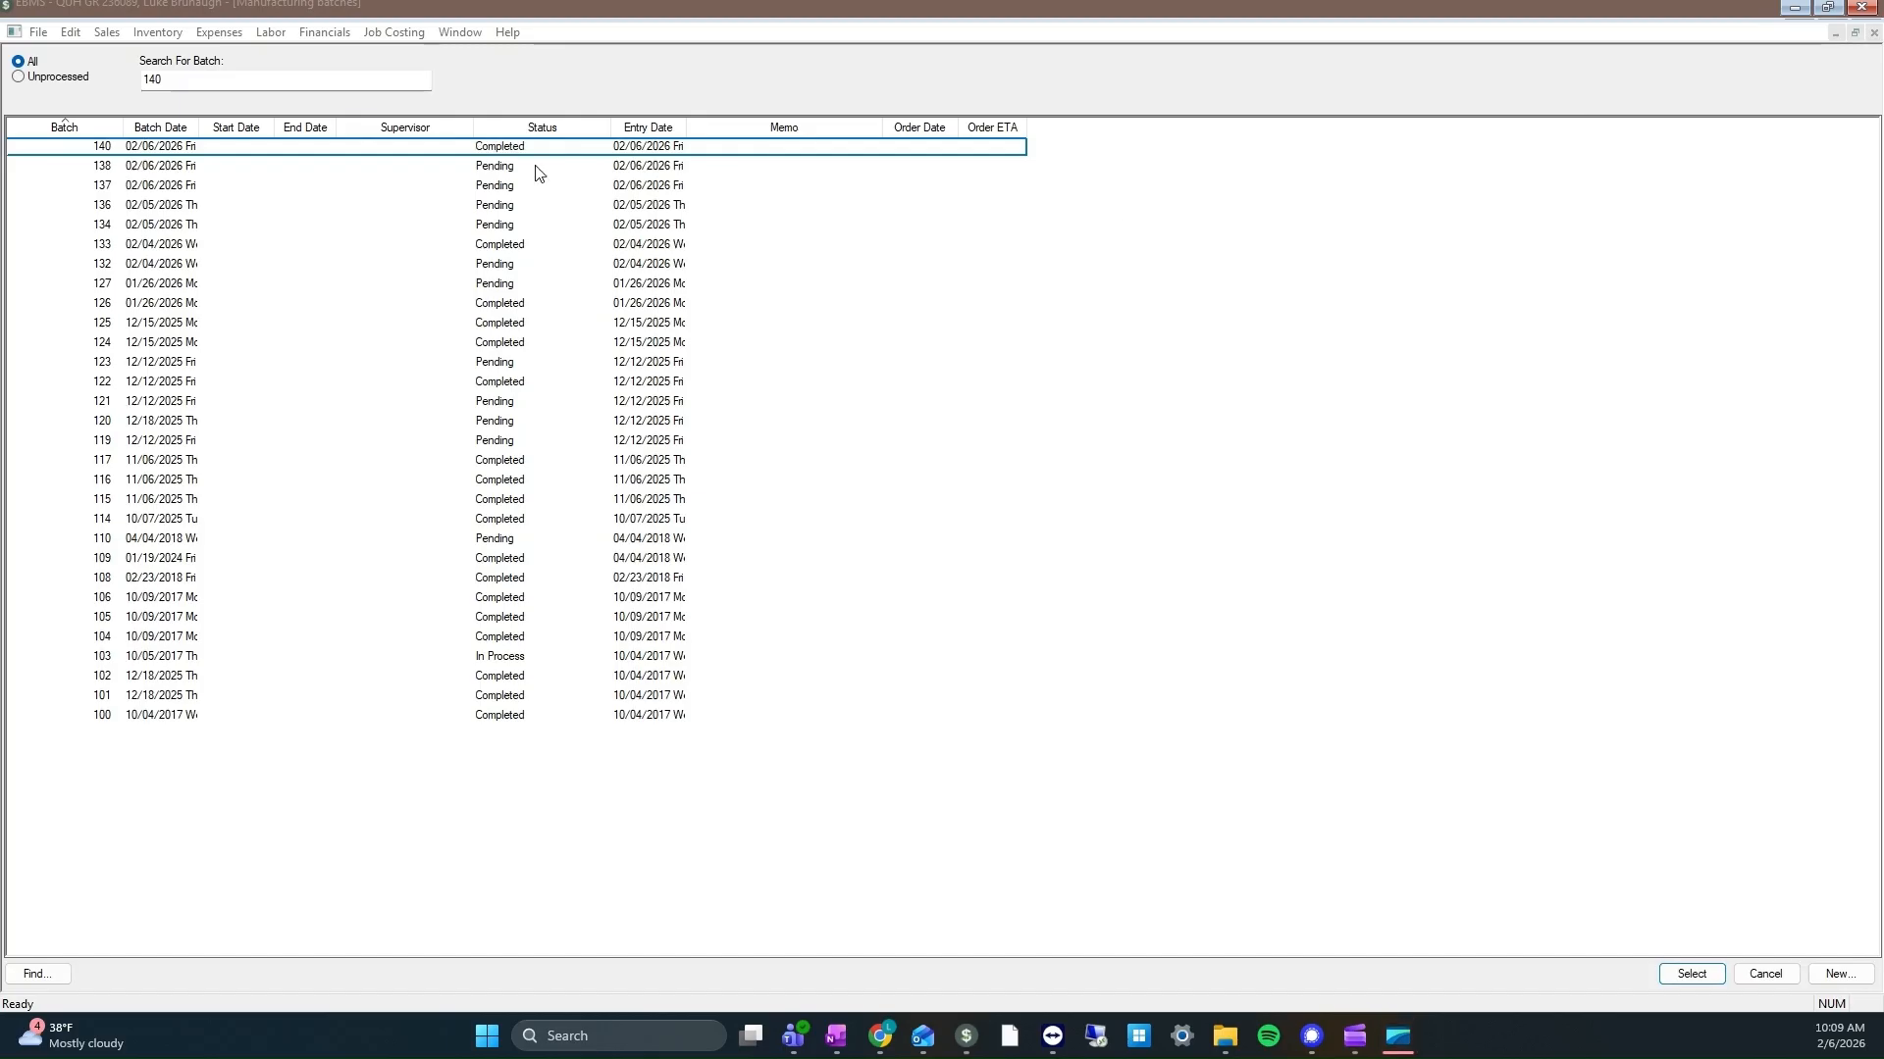
# Open the manufacturing settings in the inventory options.
pyautogui.click(164, 33)
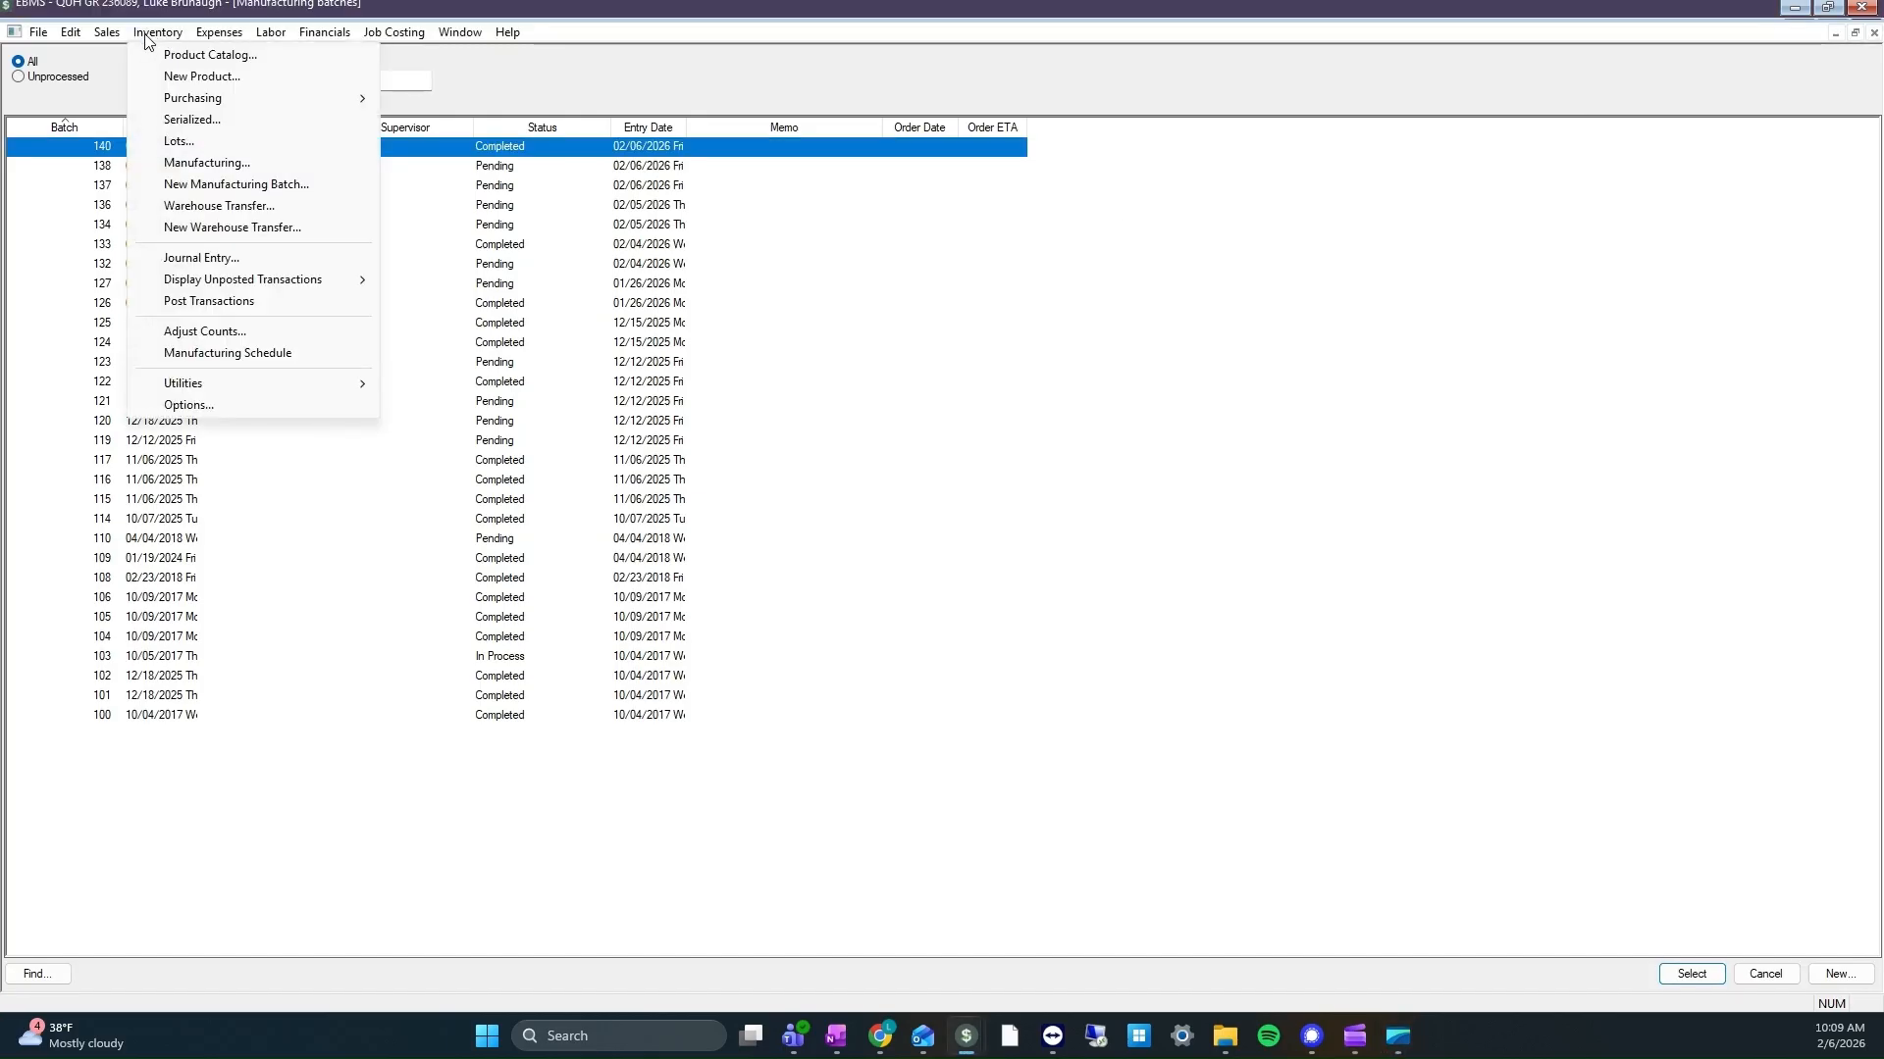
pyautogui.click(190, 406)
pyautogui.click(500, 158)
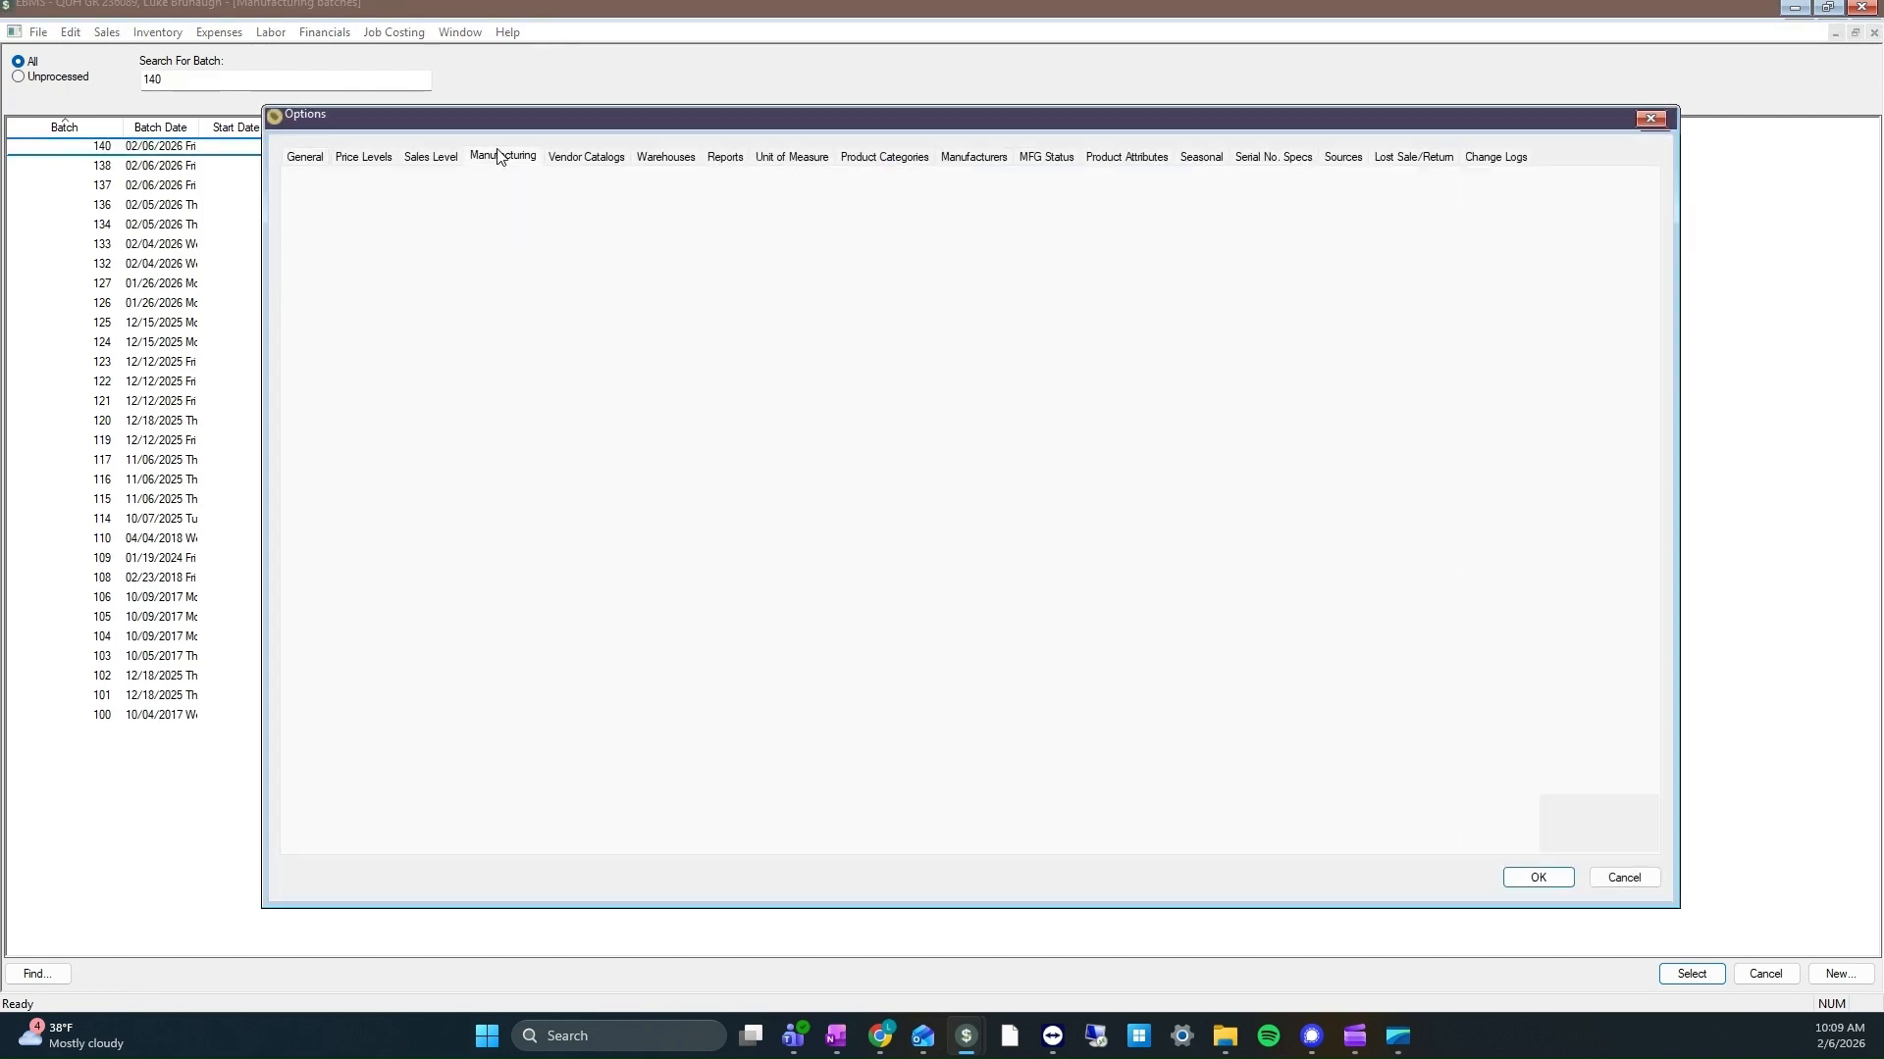